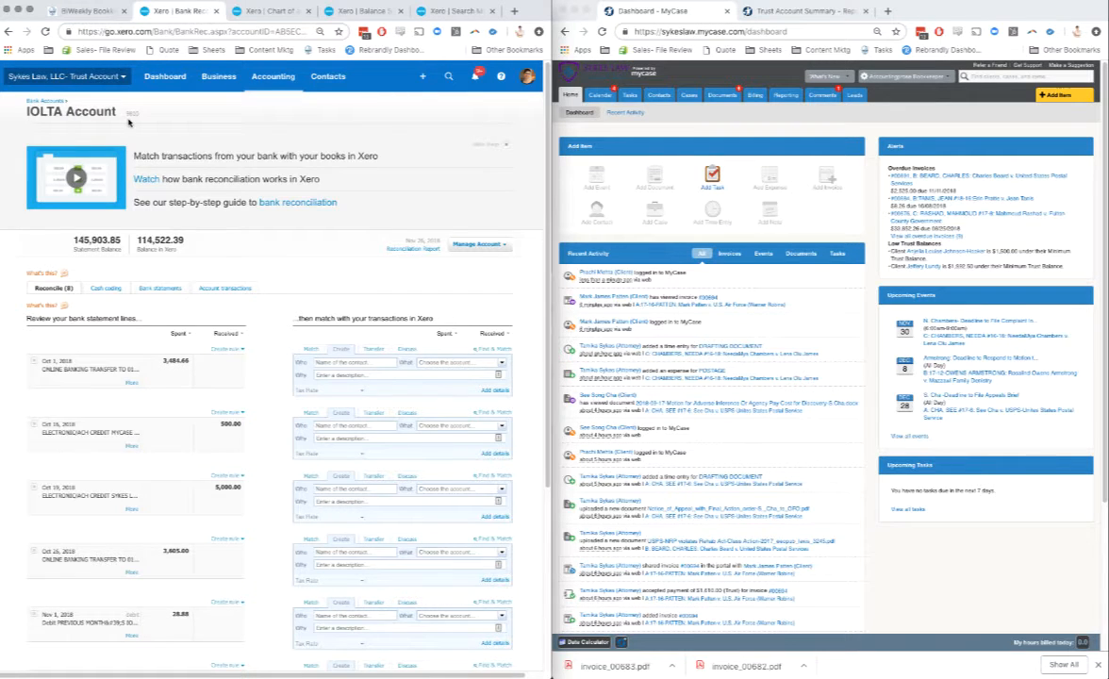
Step: Examine the IOLTA Account's unreconciled bank lines, the trust liability accounts in the chart of accounts, and the balance sheet's liabilities
scroll(142, 170, down, 1)
scroll(221, 454, down, 3)
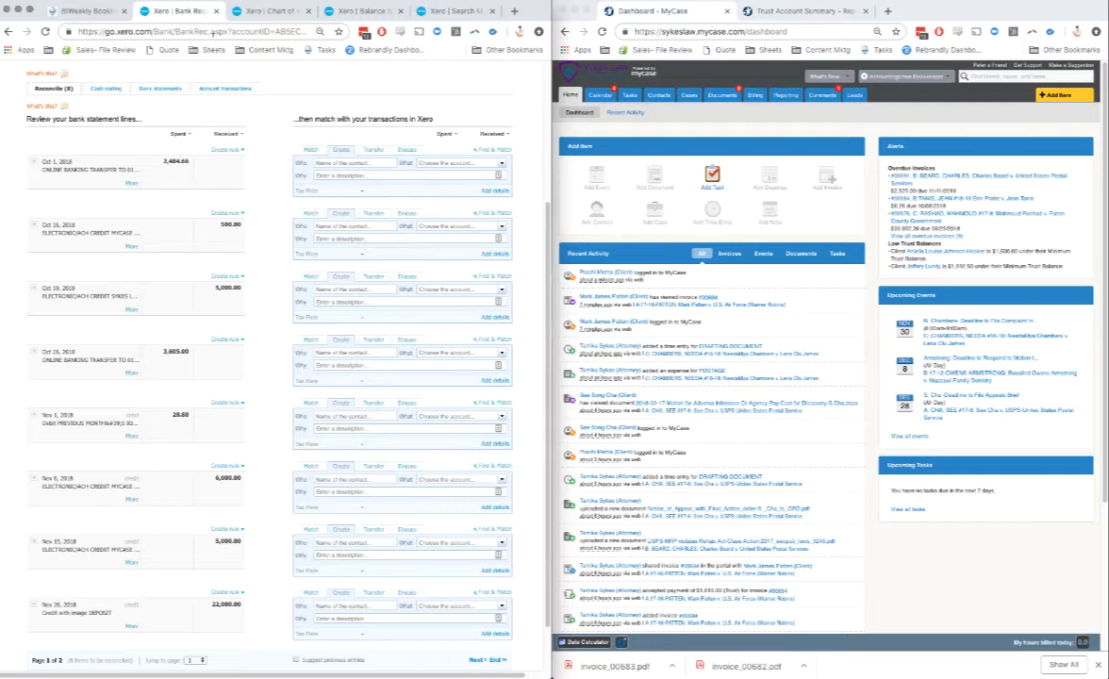
click(250, 12)
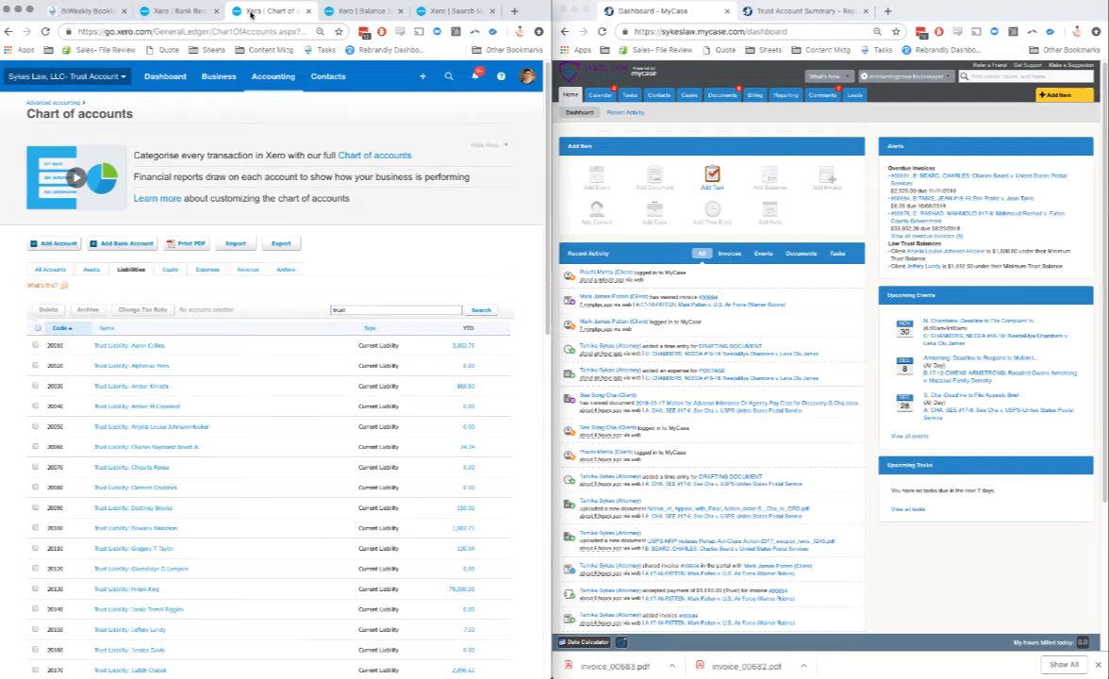
scroll(288, 285, down, 2)
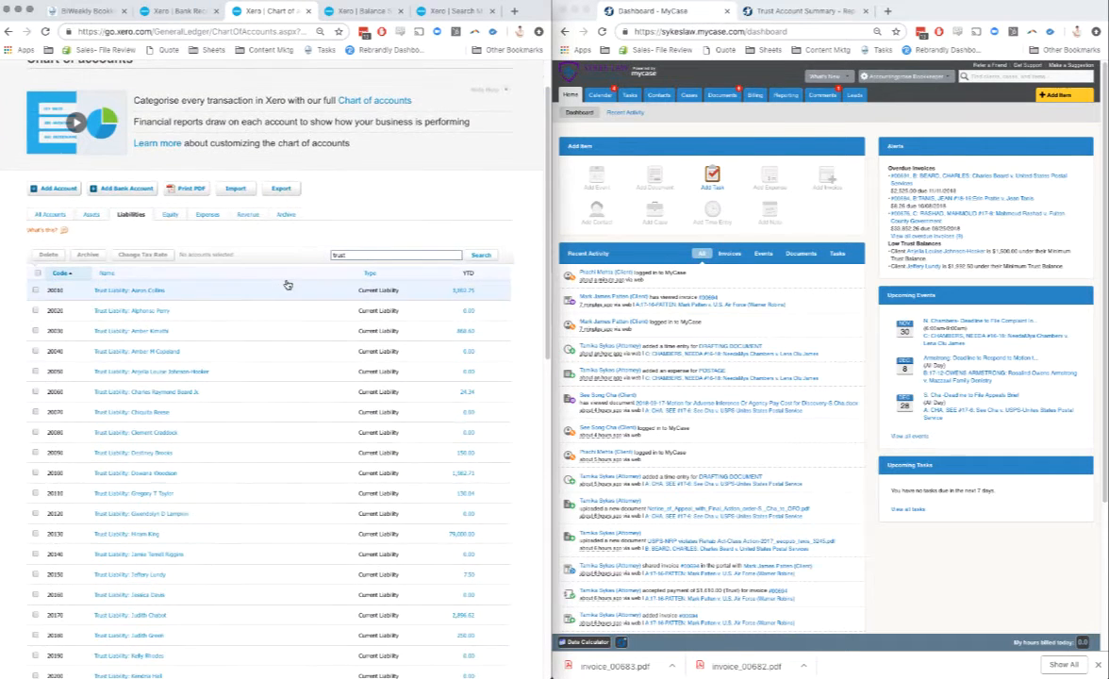
scroll(288, 282, down, 1)
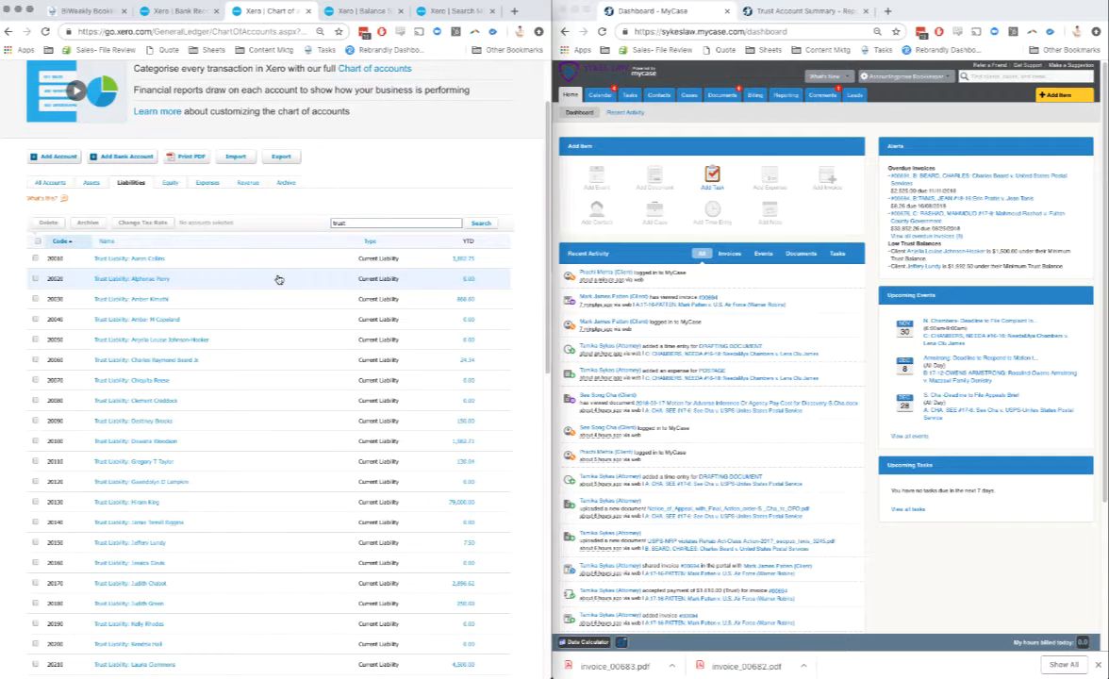
scroll(279, 280, down, 2)
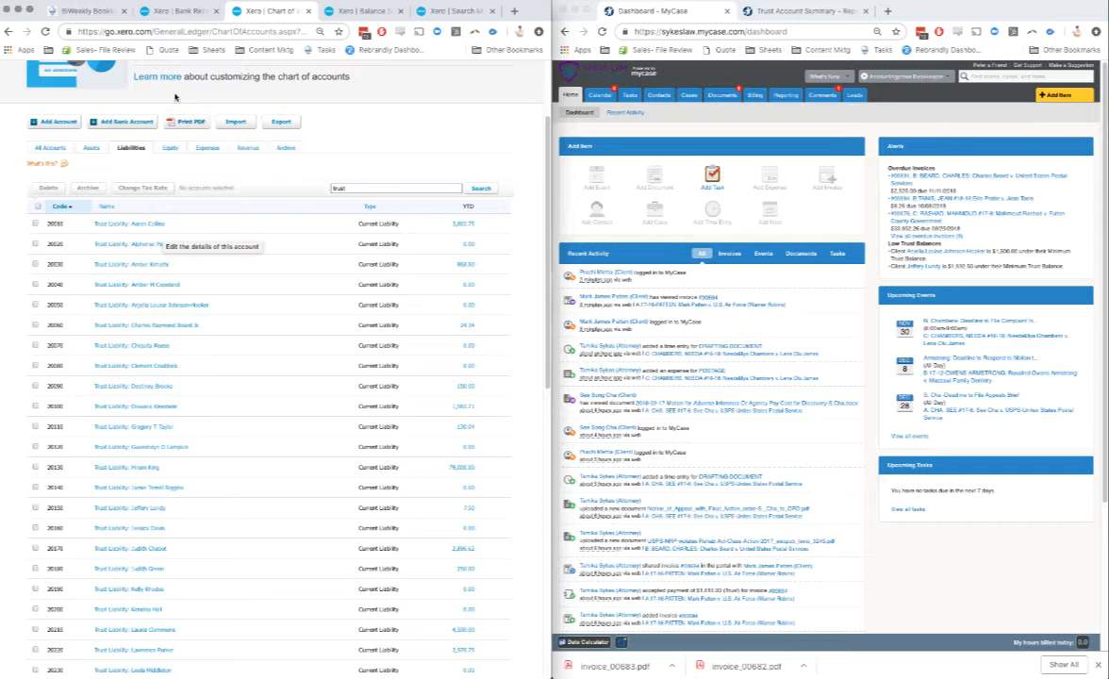
click(361, 12)
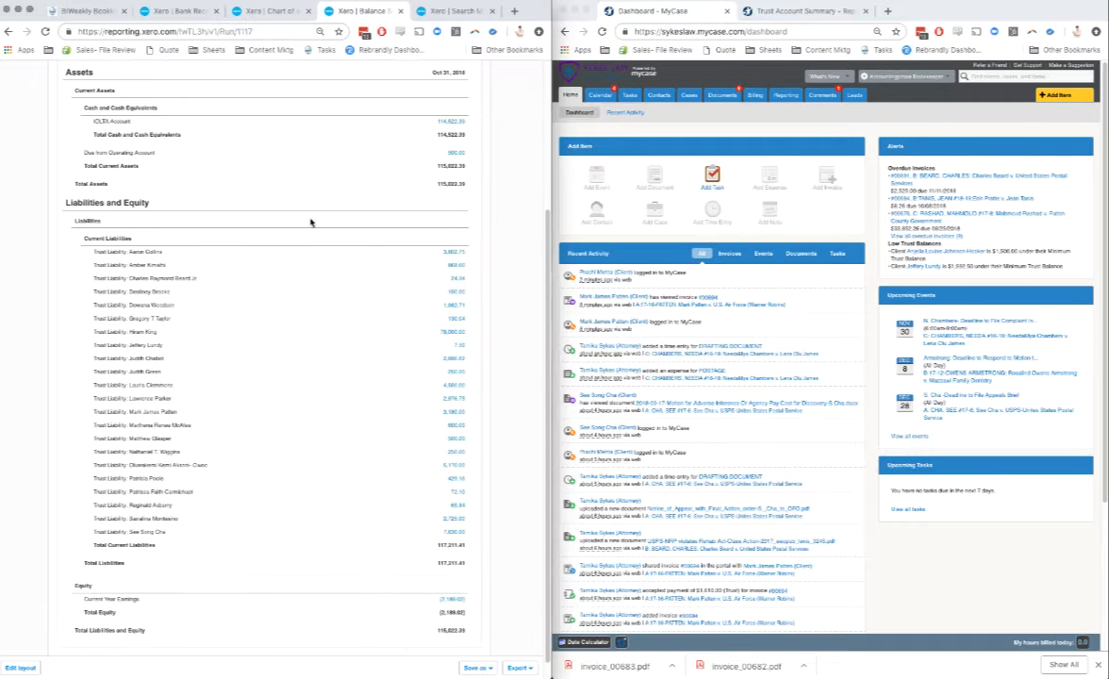
scroll(310, 221, down, 1)
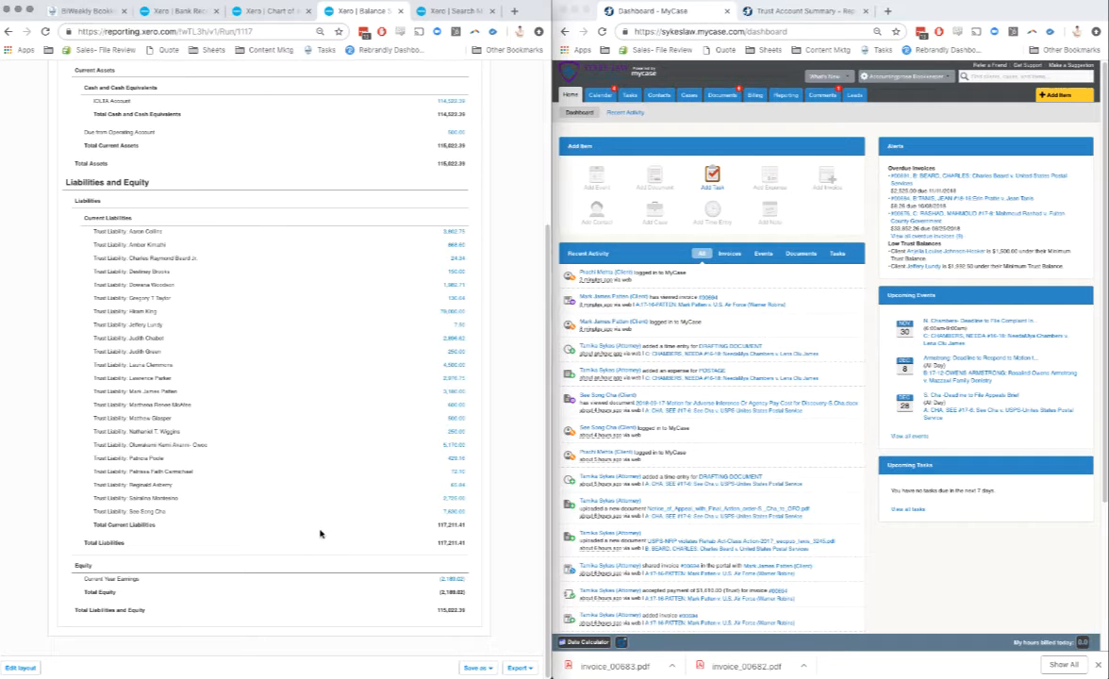
click(173, 12)
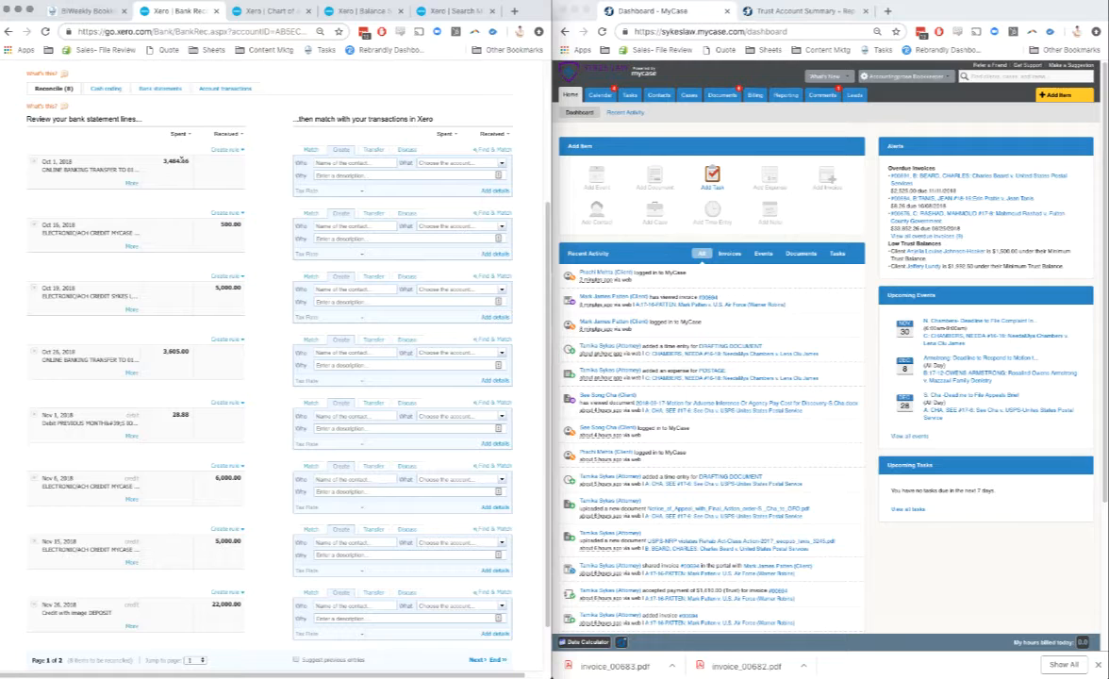
Step: Switch to MyCase and run the Trust Account Activity report from 10/01/2018 to 10/31/2018
click(788, 100)
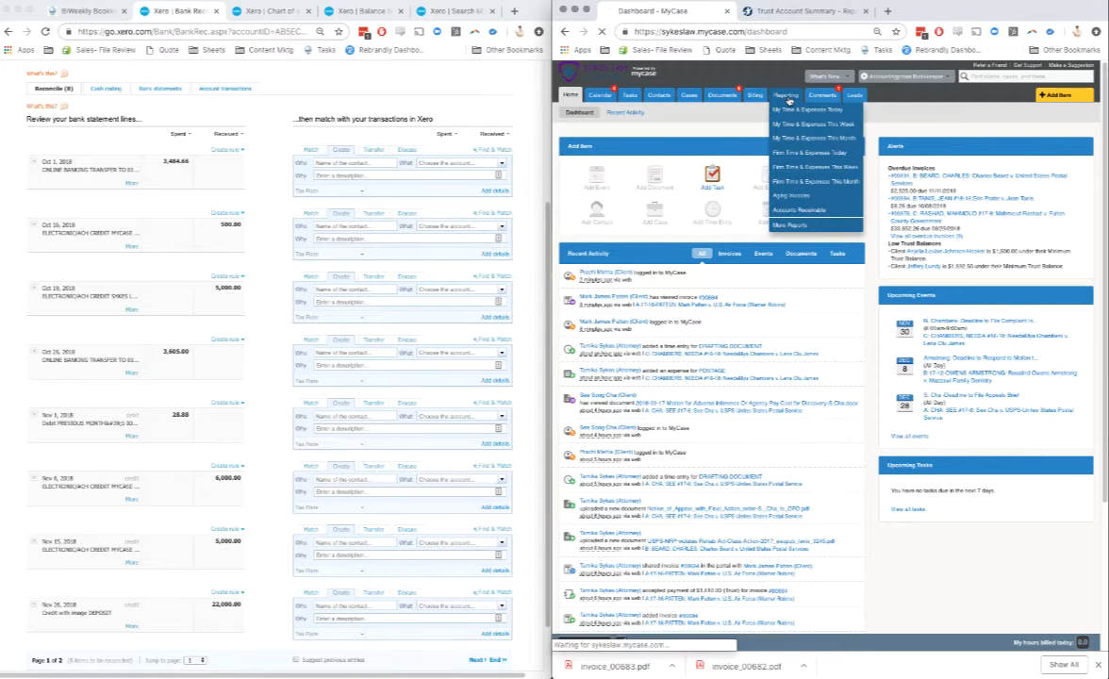
click(786, 97)
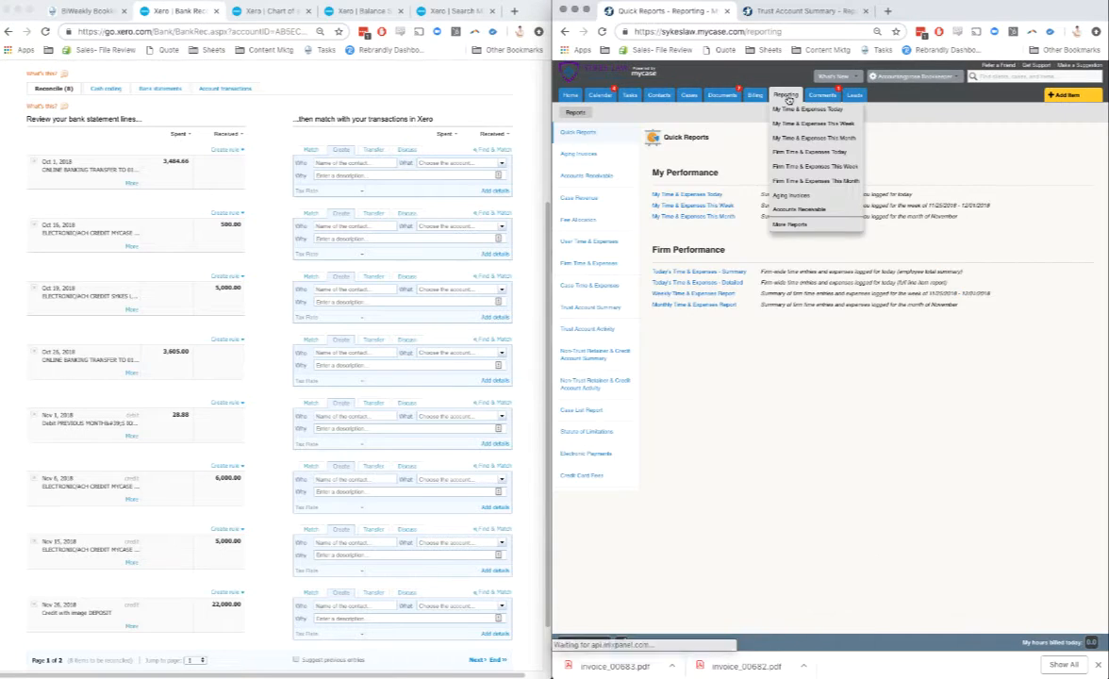
click(604, 331)
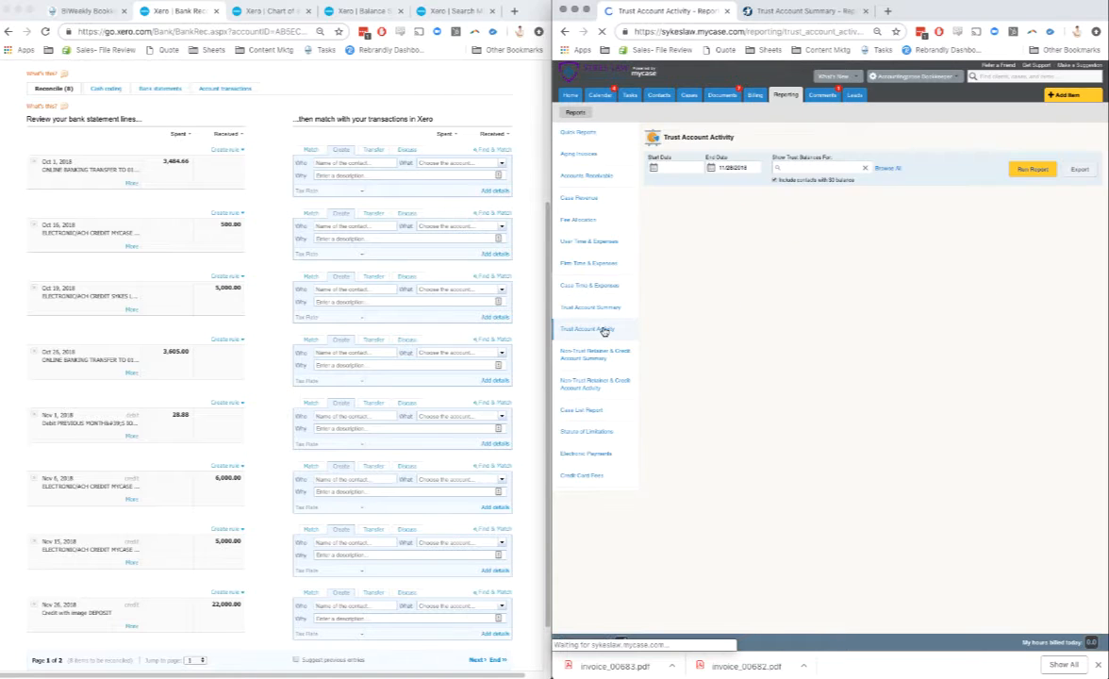
click(668, 167)
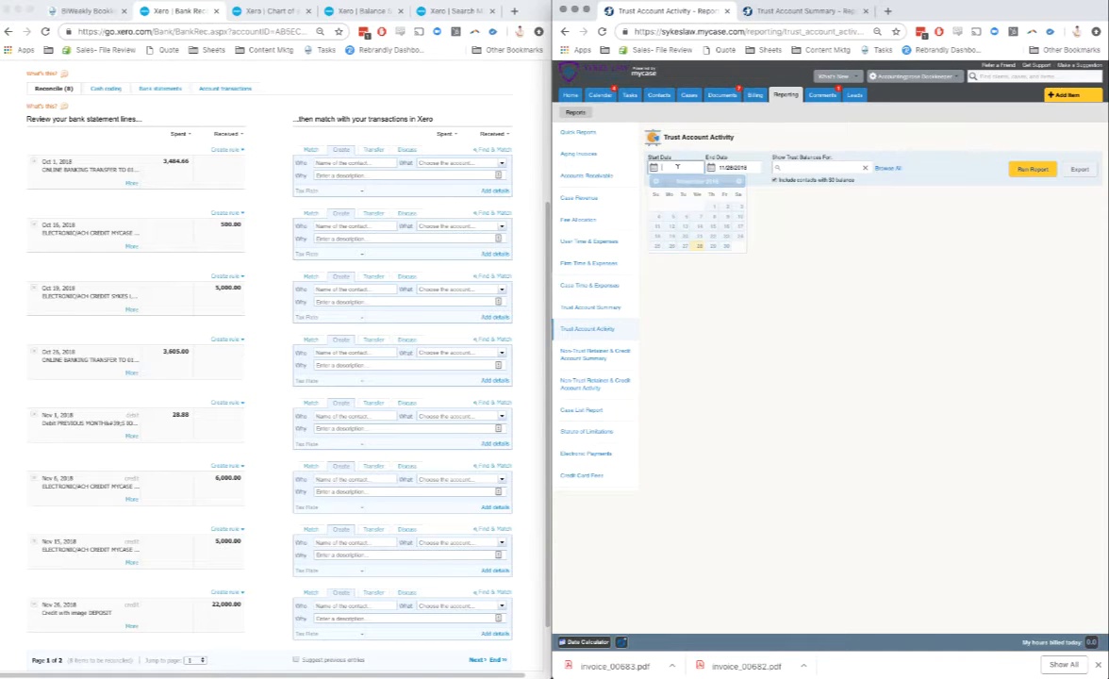
click(656, 180)
click(672, 207)
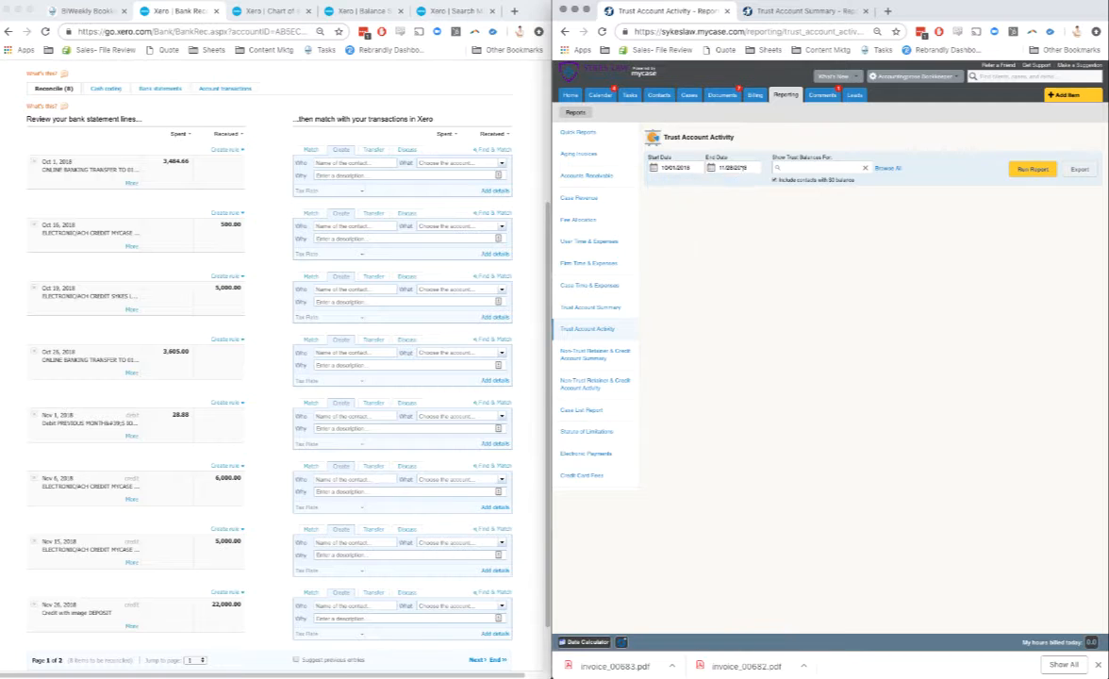
click(734, 167)
click(713, 180)
click(756, 248)
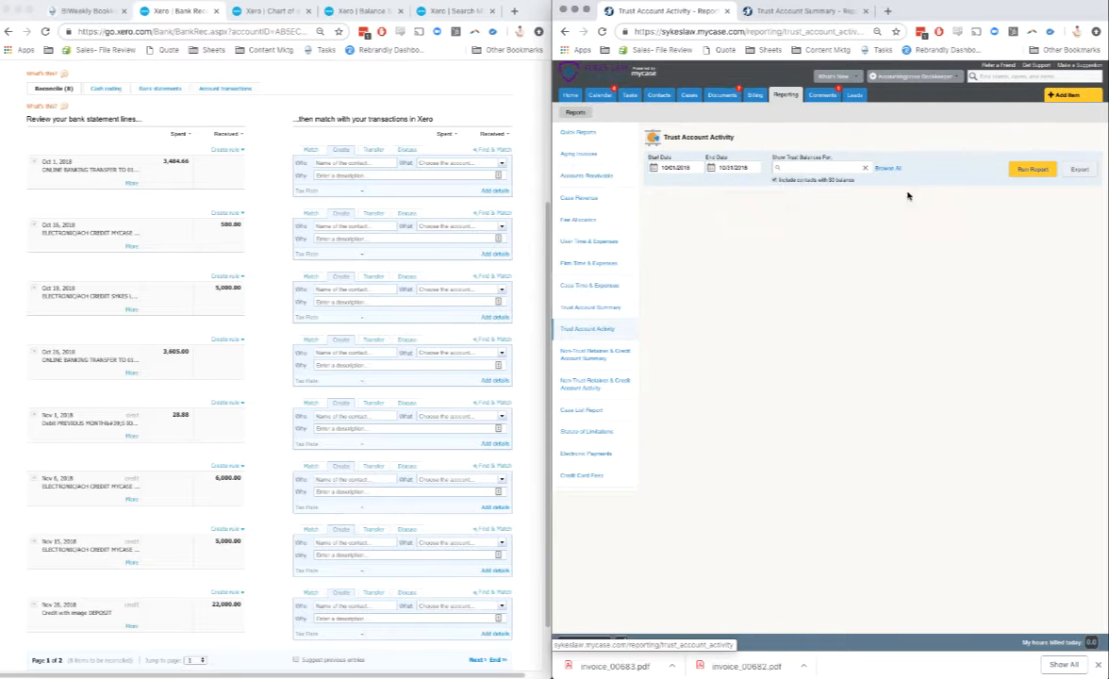
click(1030, 170)
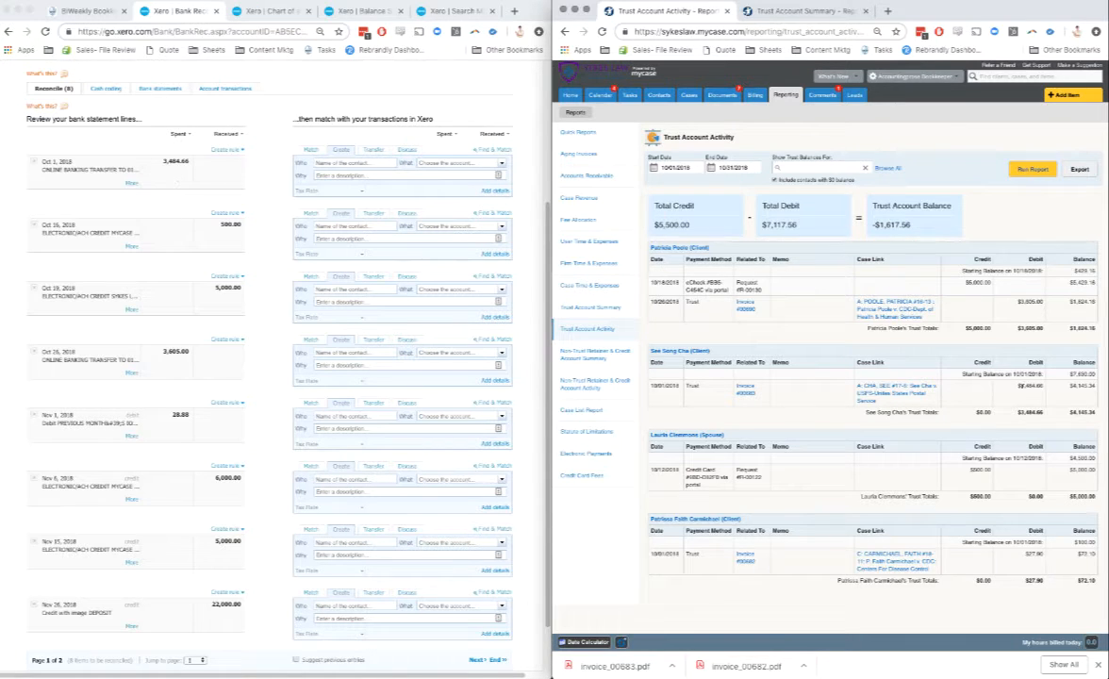
Step: Open the invoice behind the $3,484.66 trust debit in a new tab and download it, with the Oct 1 bank line's details open in Xero
right_click(742, 394)
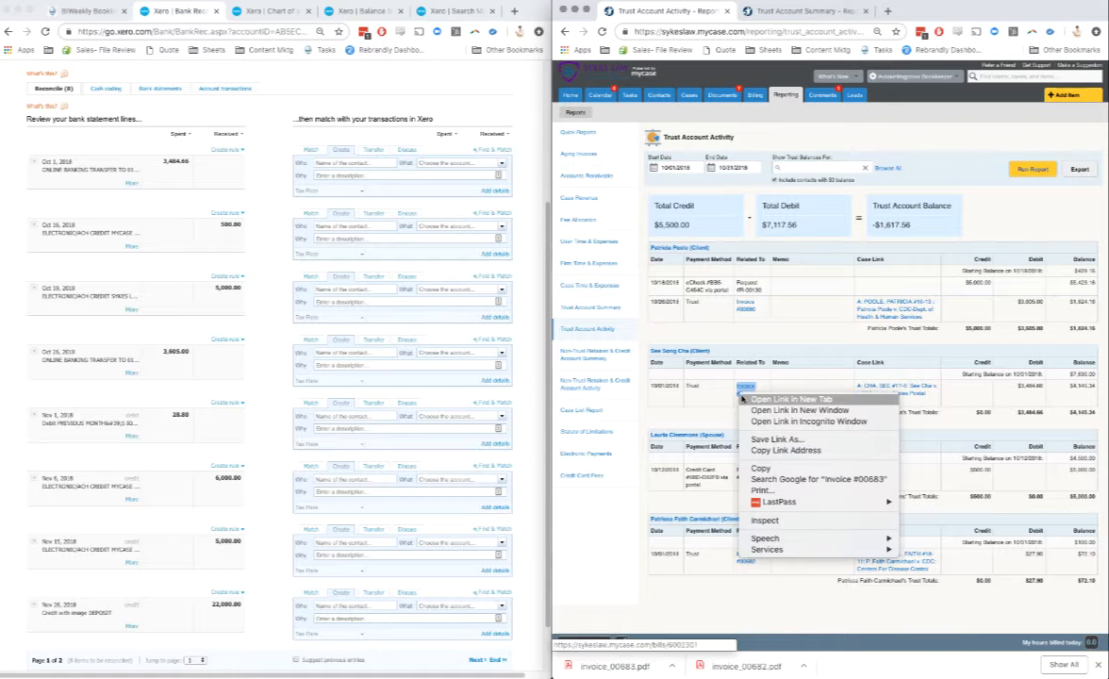
click(790, 400)
click(754, 12)
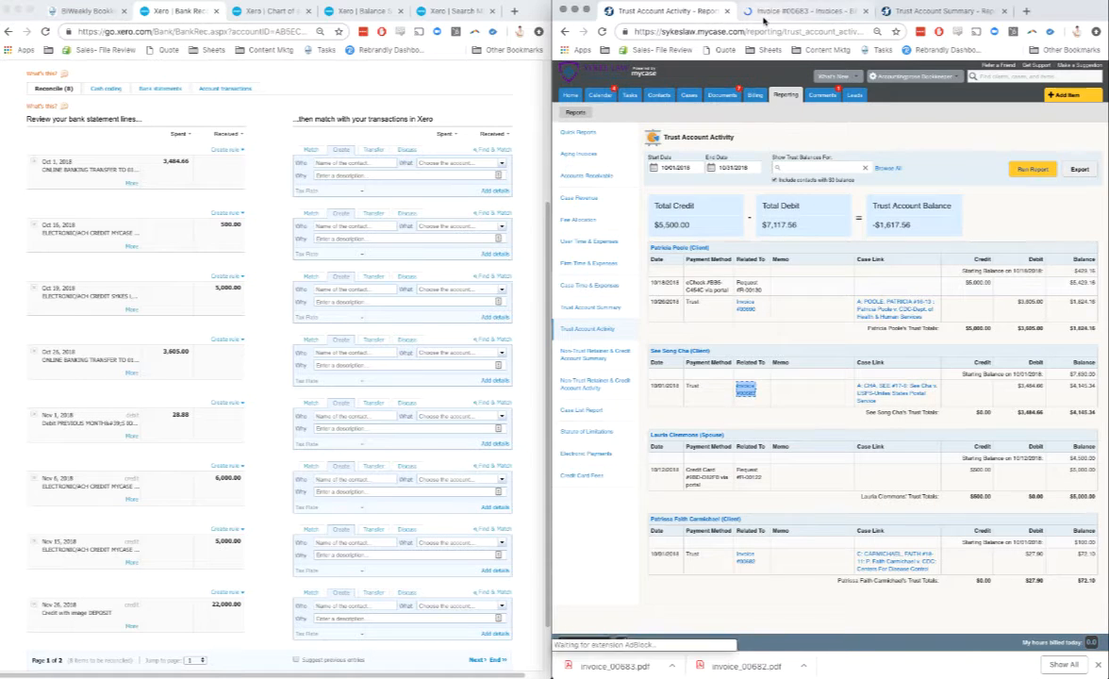
click(491, 192)
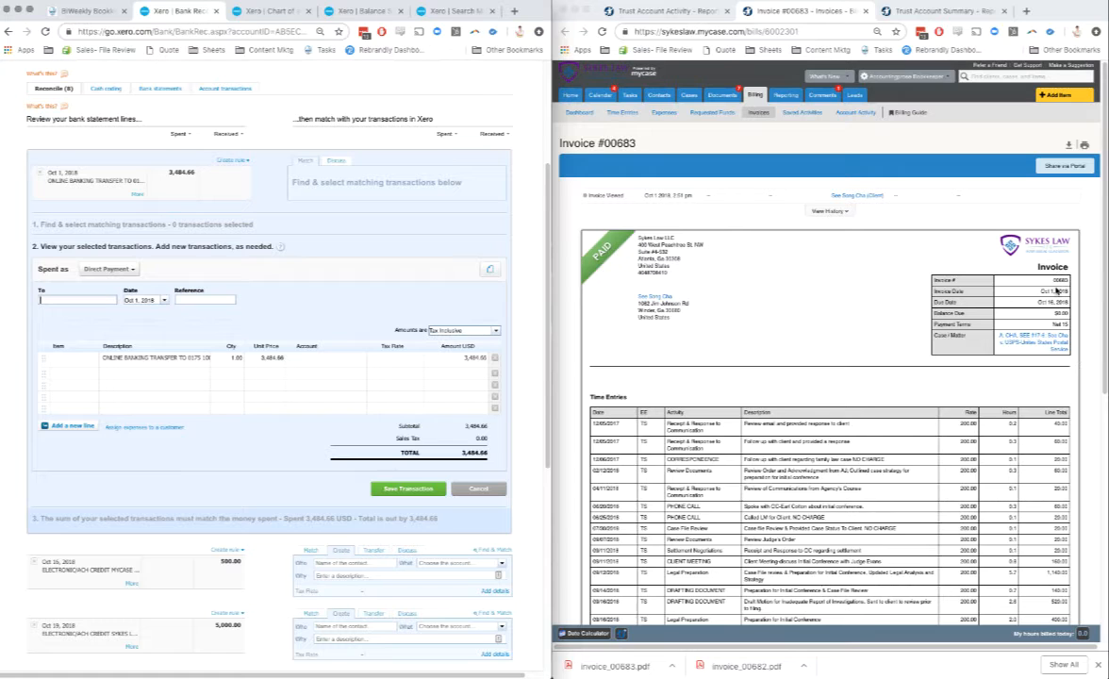
click(1069, 146)
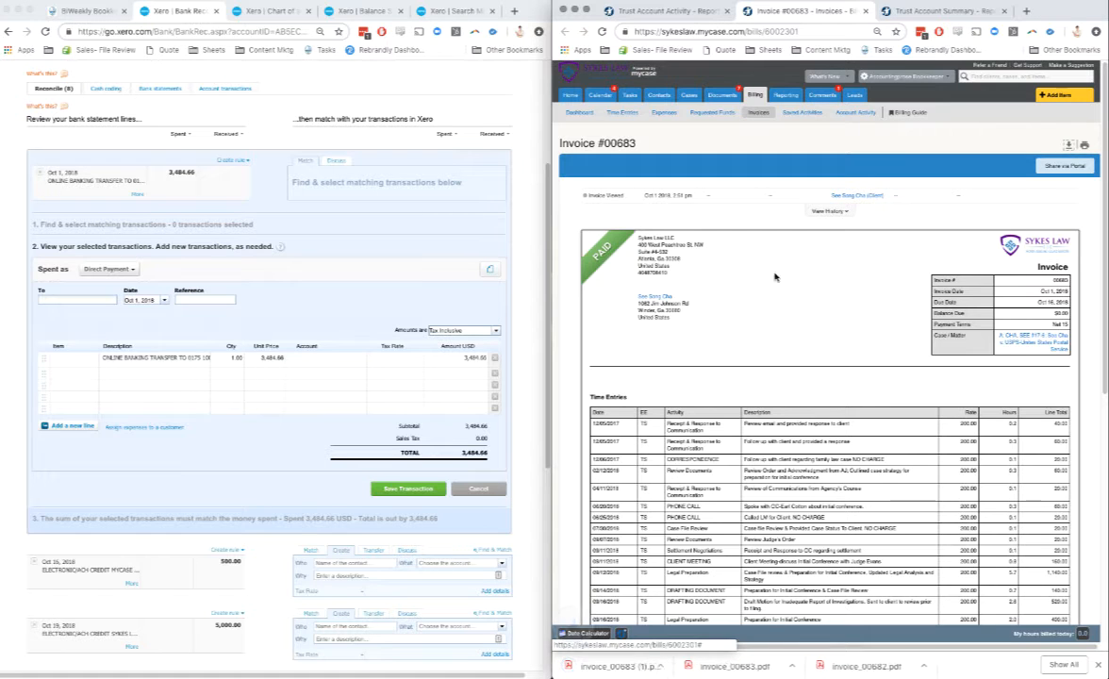
Step: Copy the client's name and the invoice number from the invoice into the Oct 1 payment's payee and reference in Xero
right_click(635, 298)
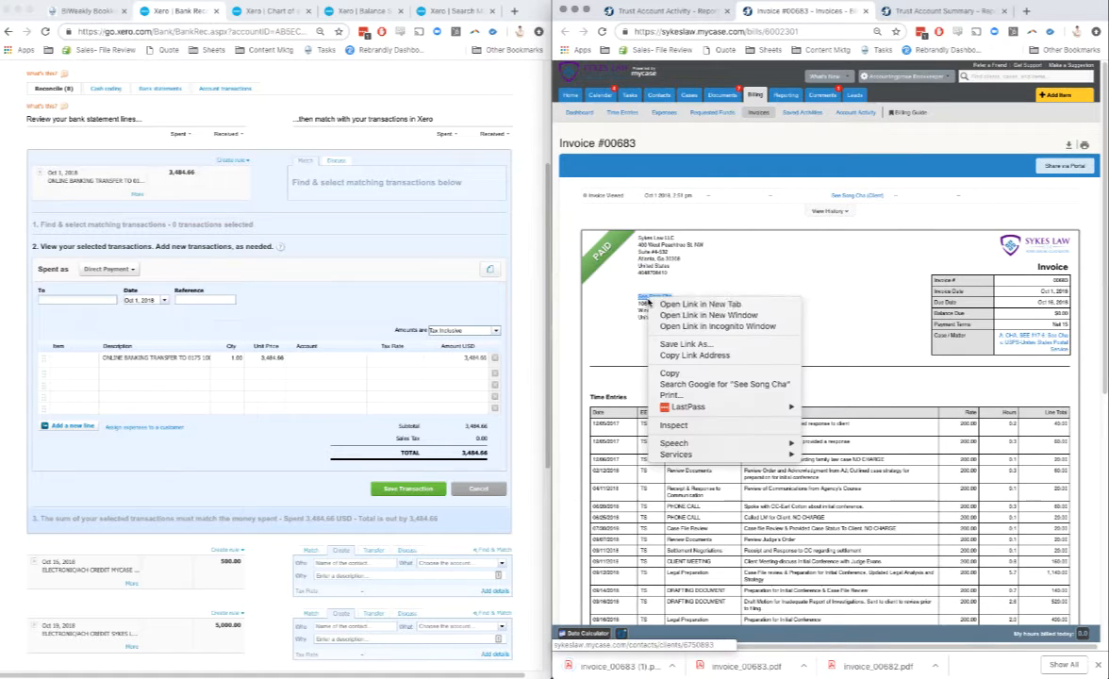
click(660, 345)
click(57, 299)
key(ctrl+v)
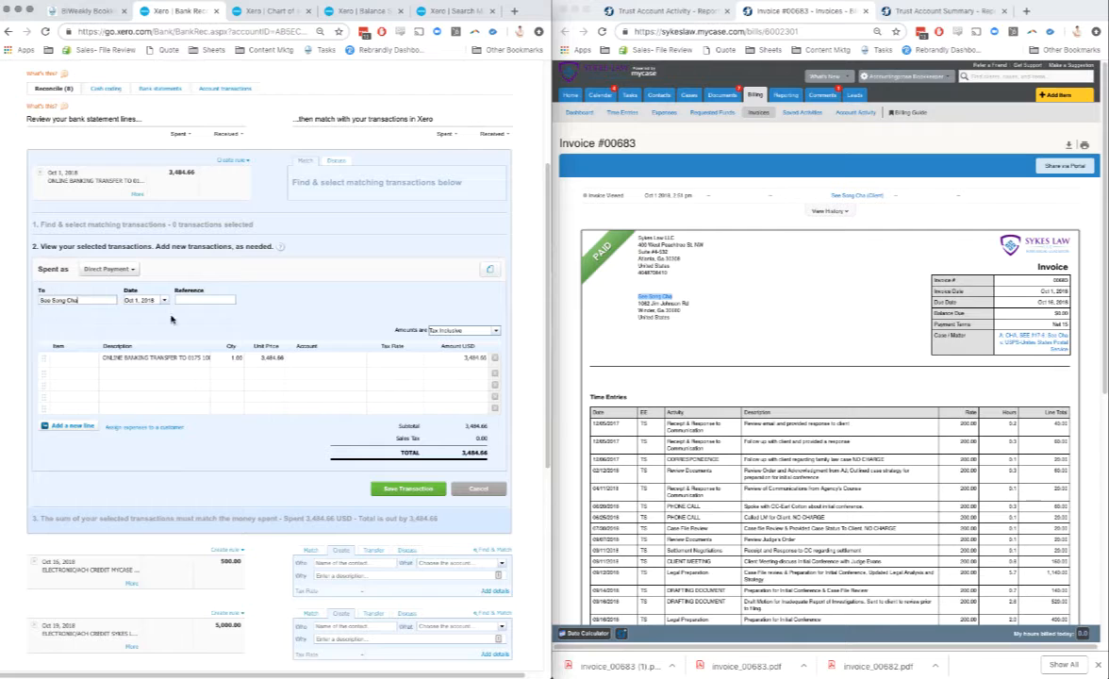
double_click(1062, 280)
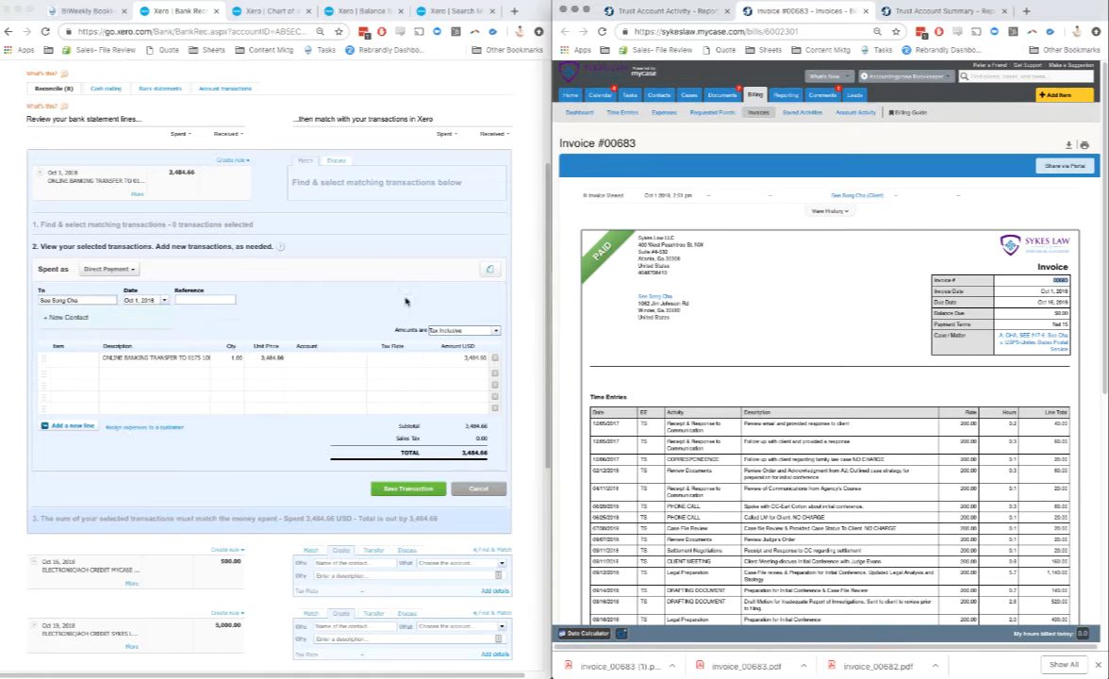
click(179, 299)
key(ctrl+v)
Step: Assign the 3,484.66 payment line to the client's own Trust Liability account
click(307, 357)
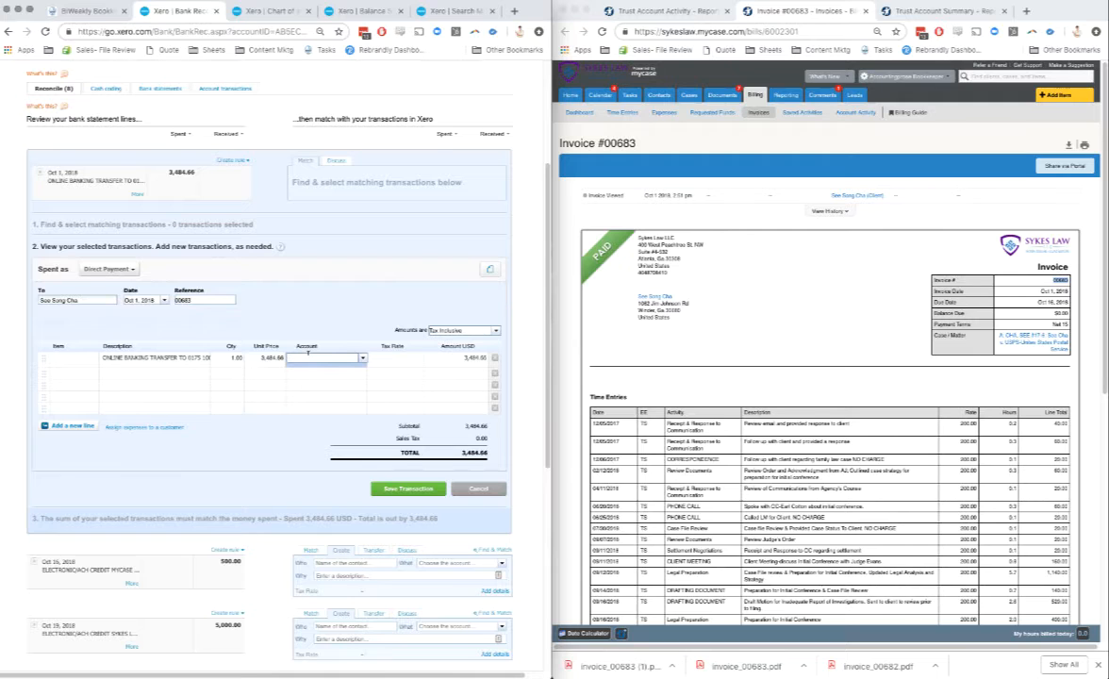
text(soo)
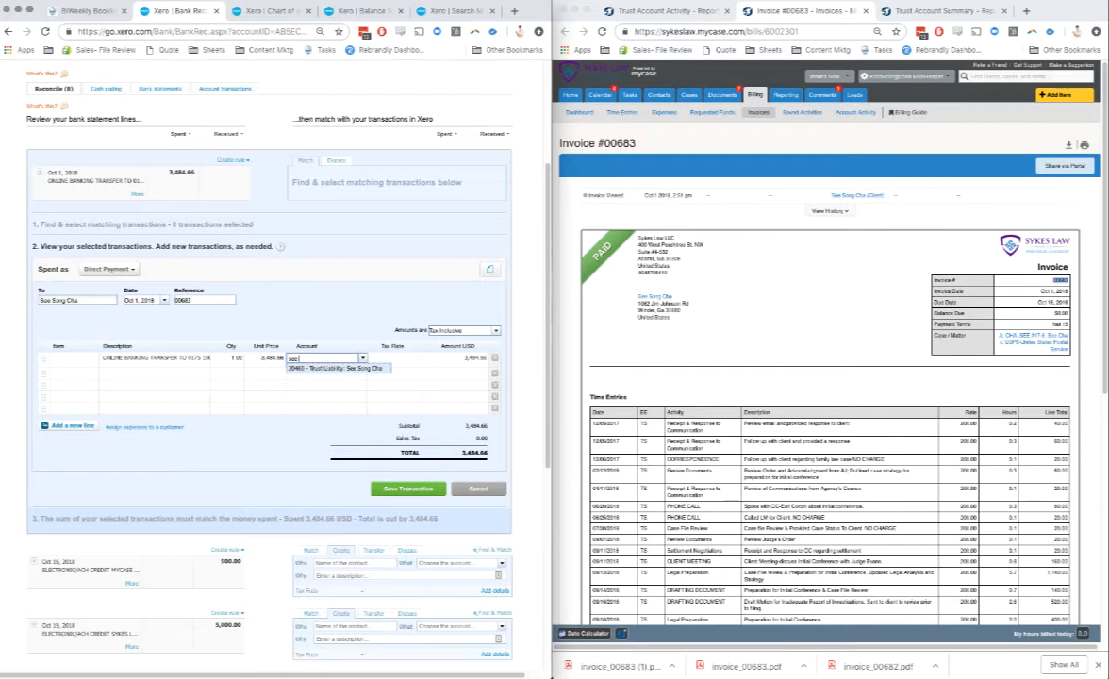
click(312, 369)
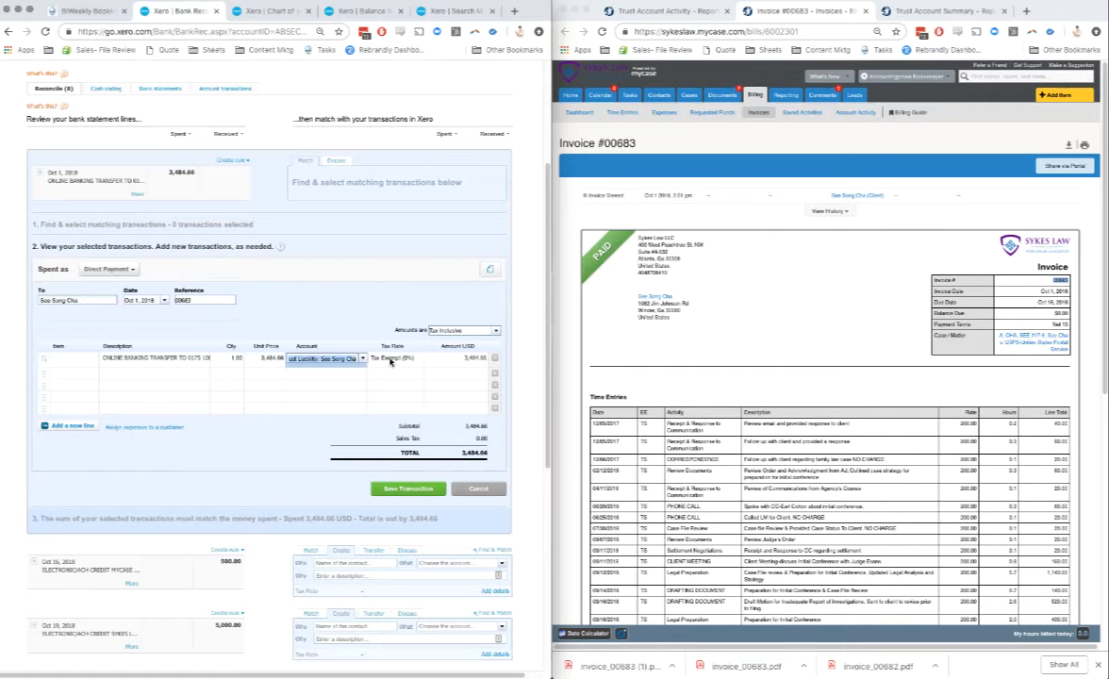
Step: Attach the newly downloaded invoice PDF from Downloads to the Oct 1 payment
click(489, 271)
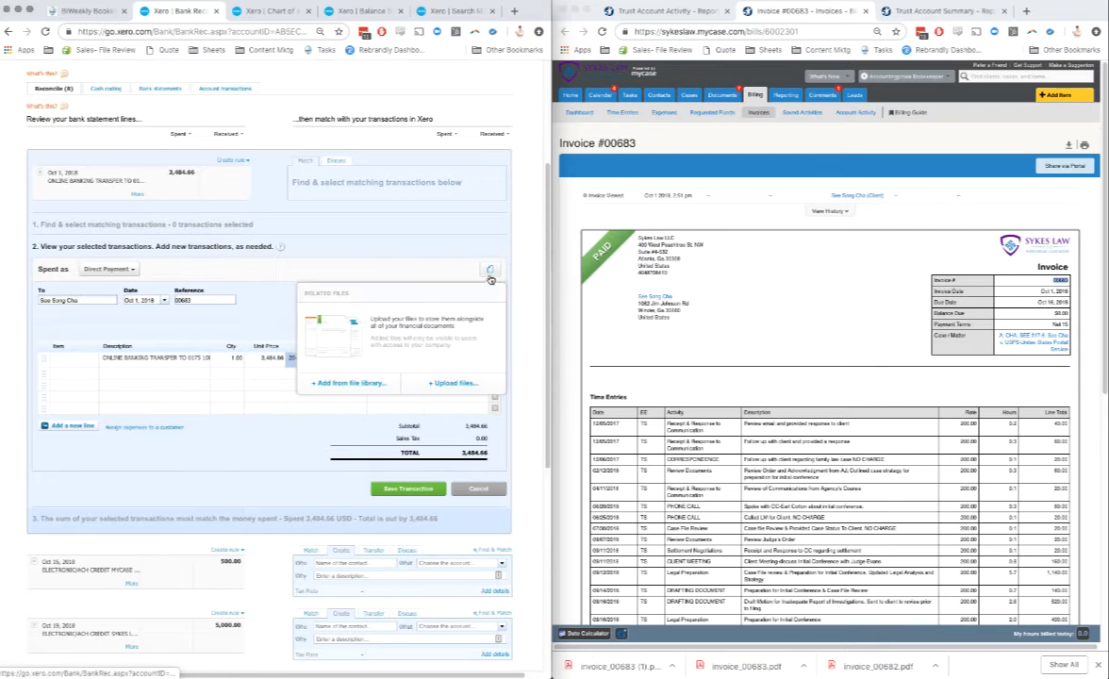
click(477, 383)
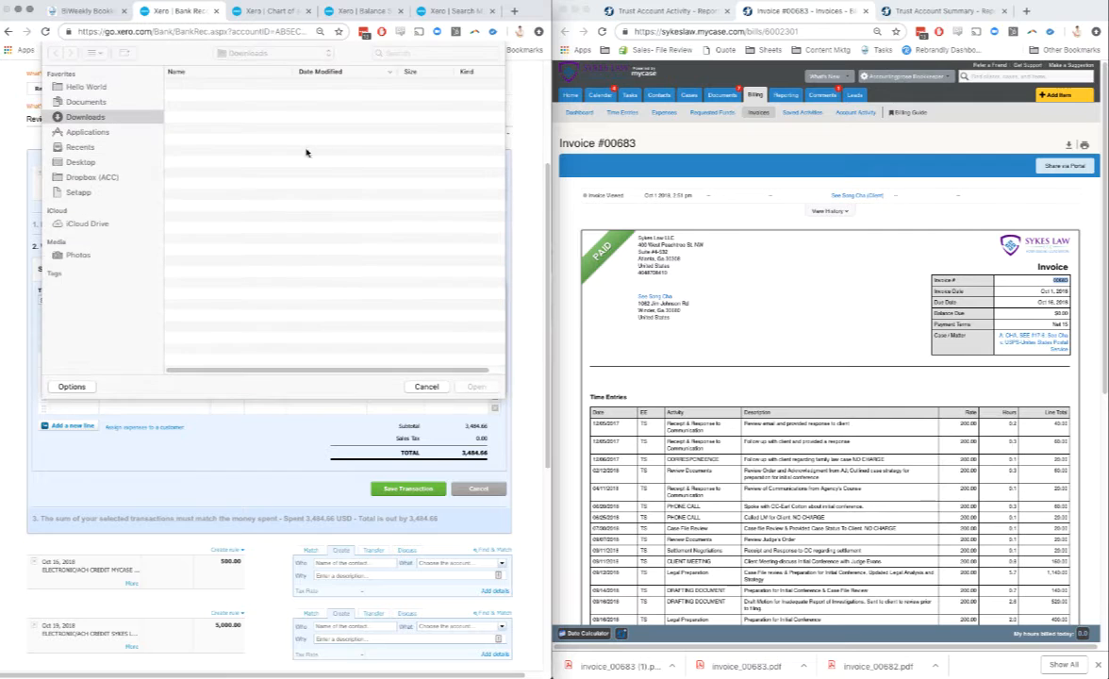
click(247, 85)
click(476, 387)
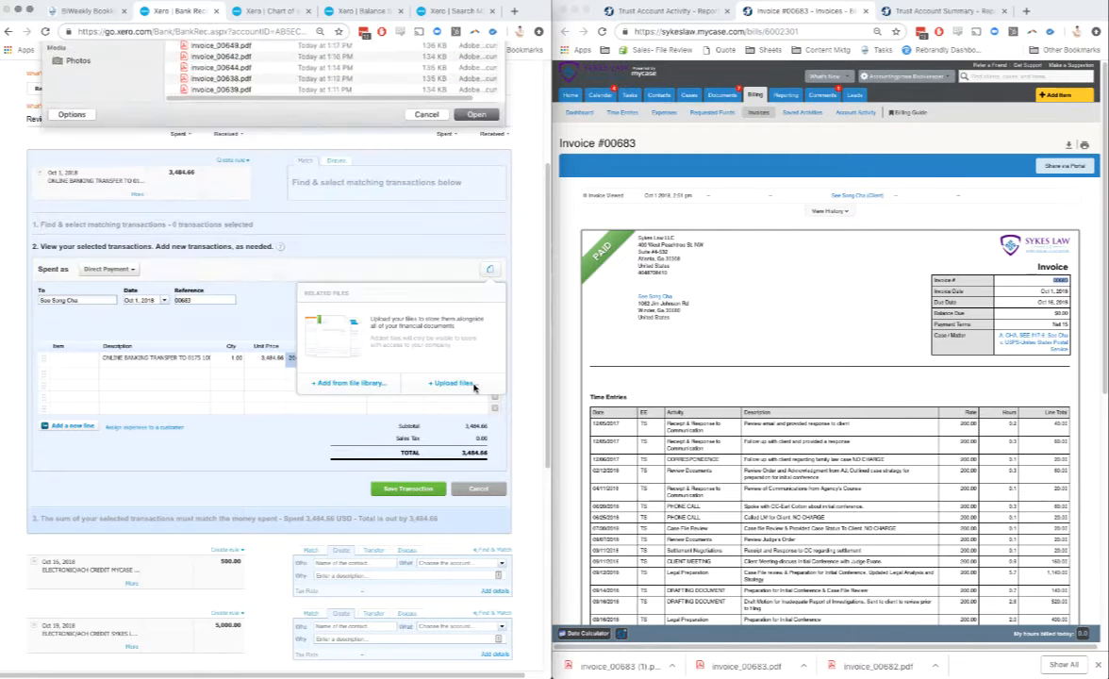
click(380, 268)
click(366, 360)
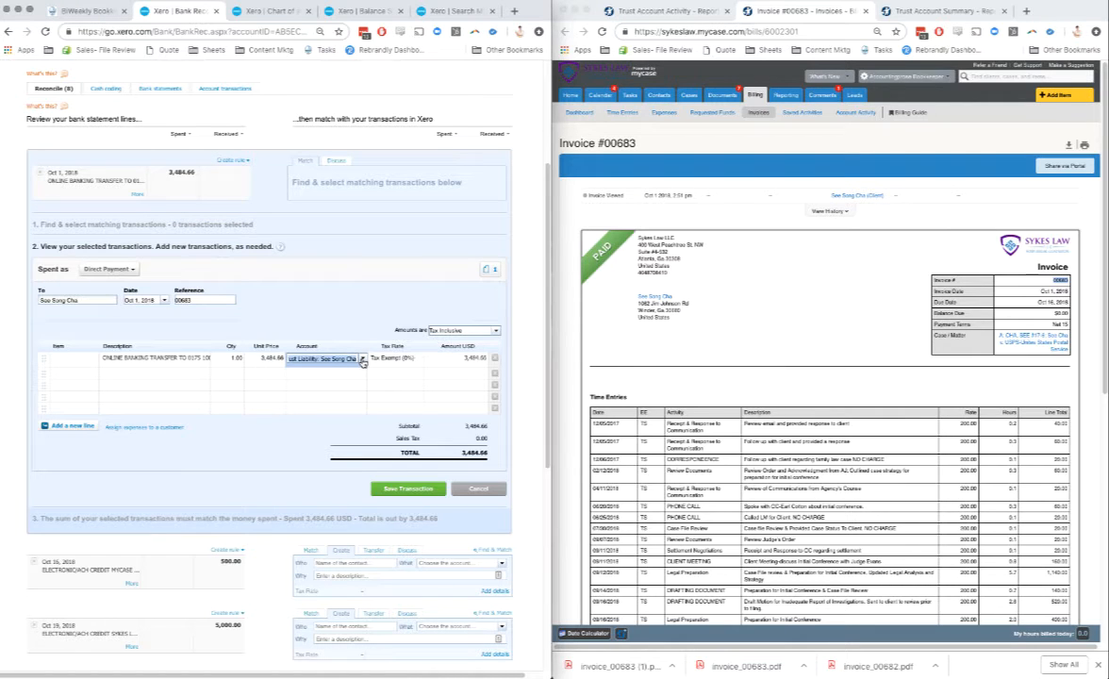
click(362, 361)
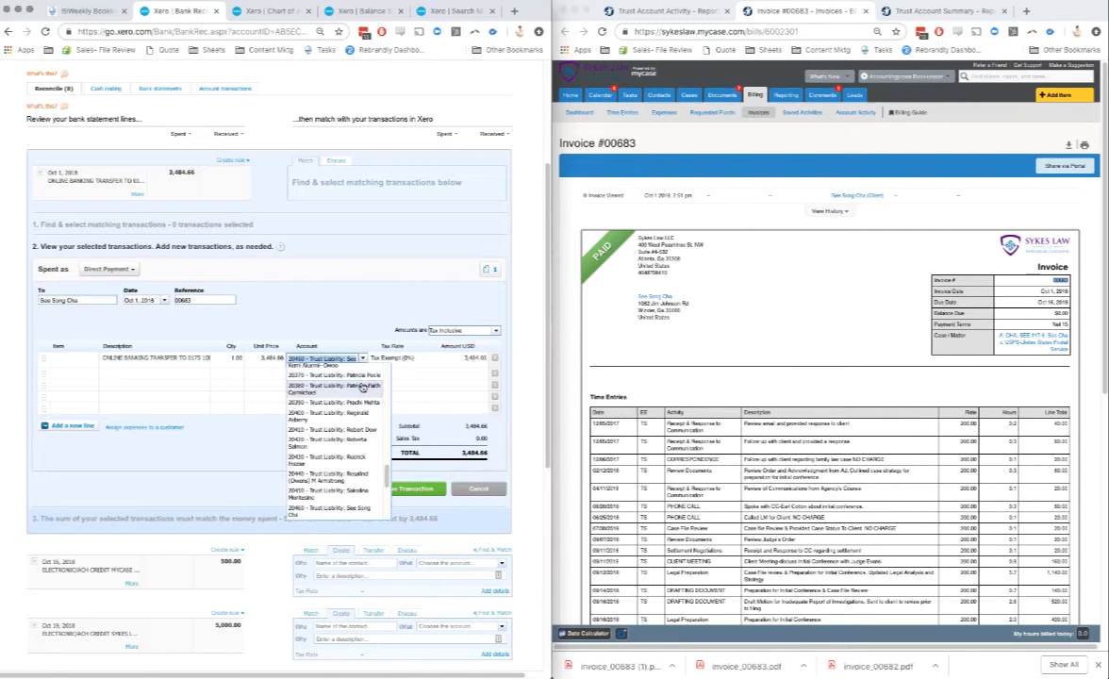
scroll(344, 370, up, 10)
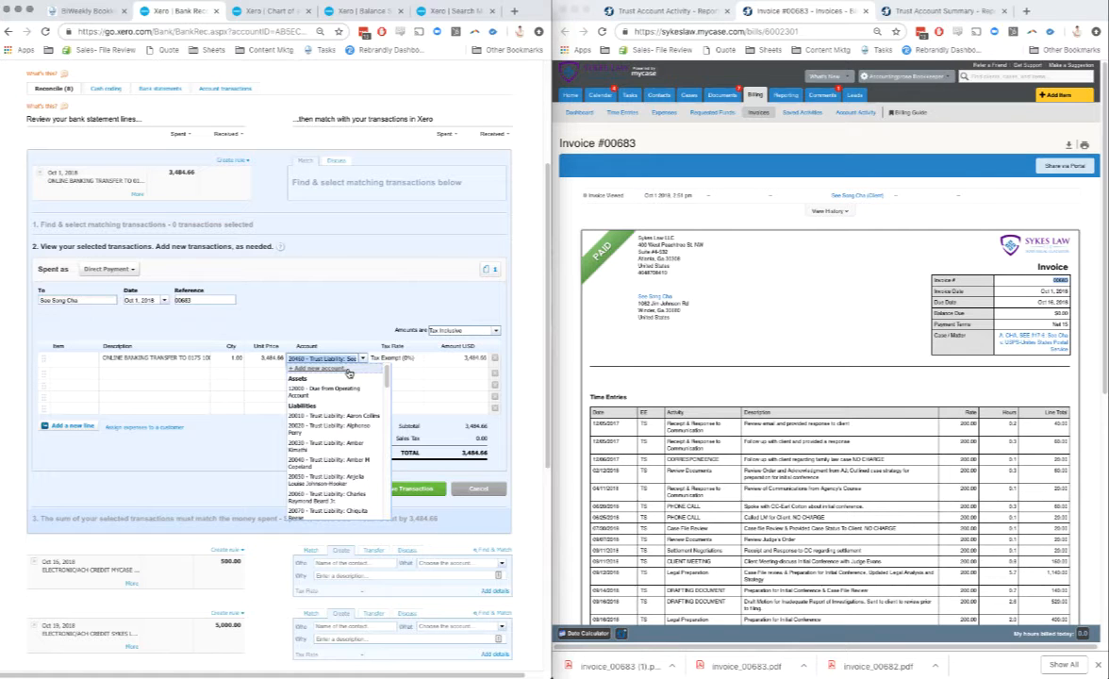
click(325, 317)
Step: Save the payment transaction and reconcile it with the Oct 1 bank line of 3,484.66
click(418, 491)
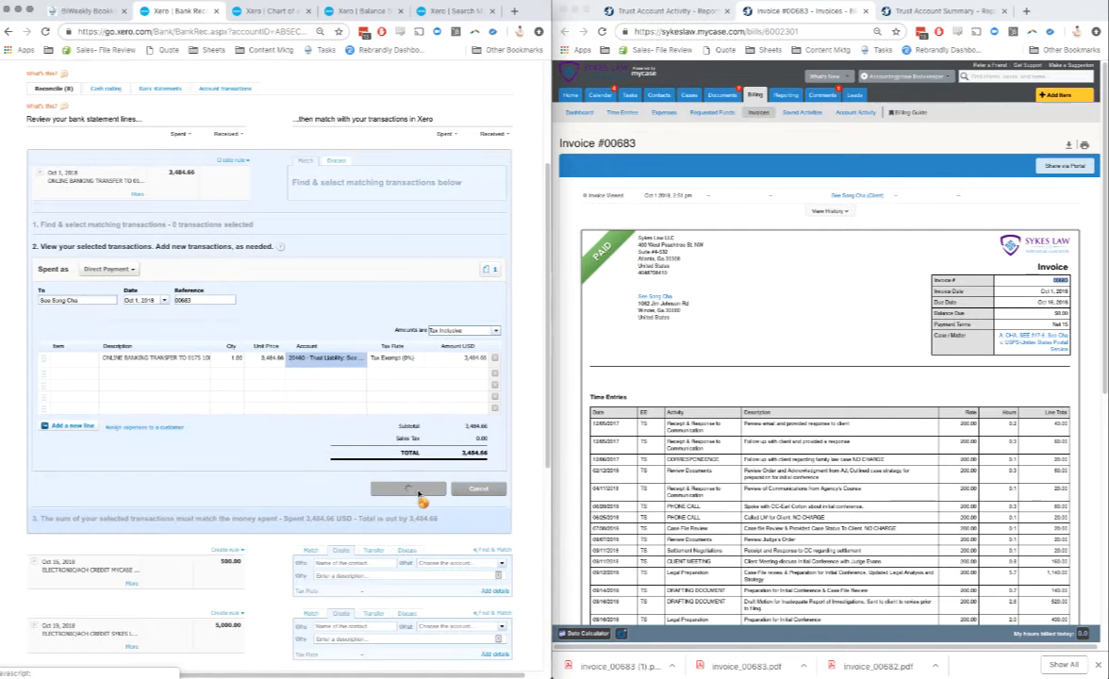
click(267, 187)
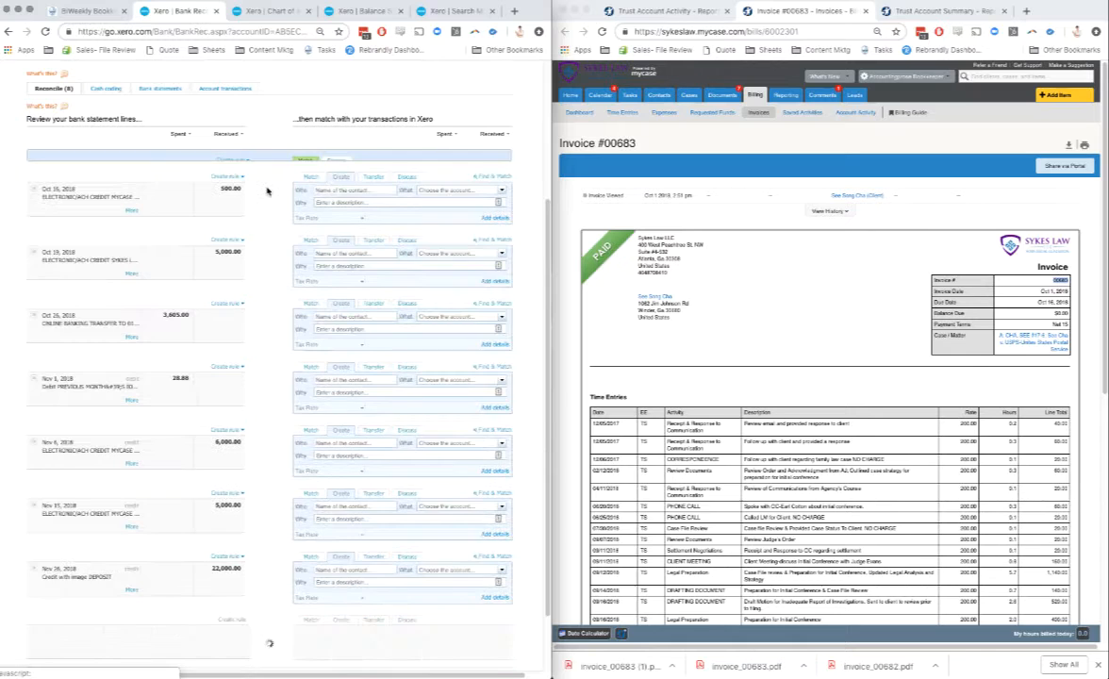
Step: Export the October 2018 Trust Account Activity report from MyCase as a PDF and save it in Downloads as 10.18 Trust Activity.pdf
click(659, 10)
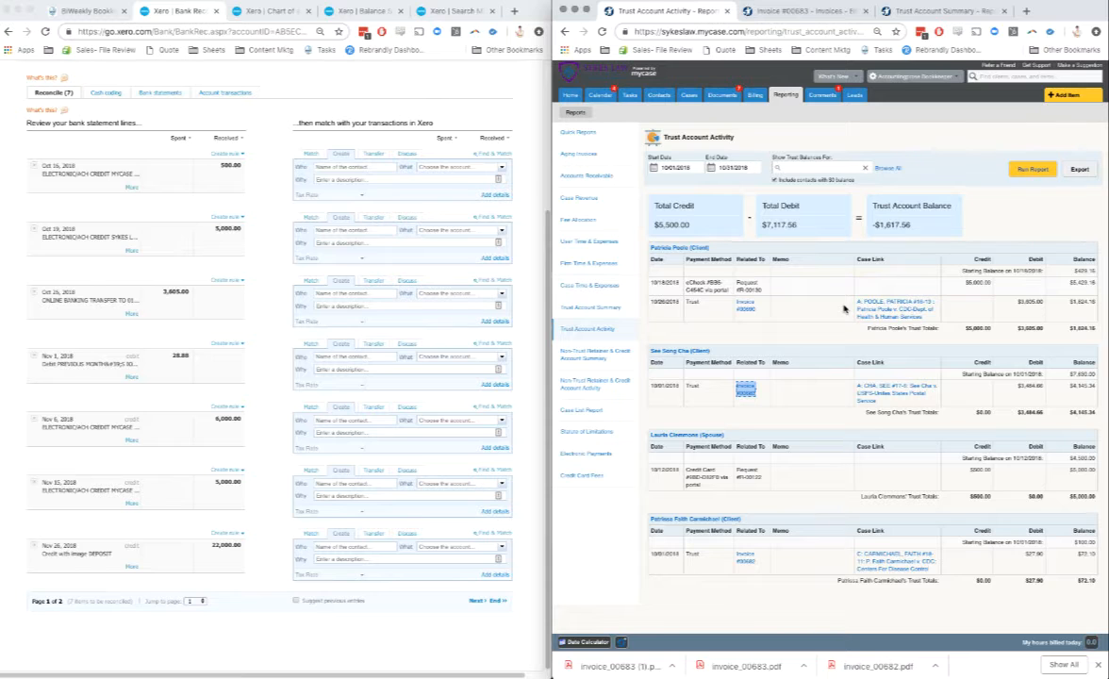
click(1075, 170)
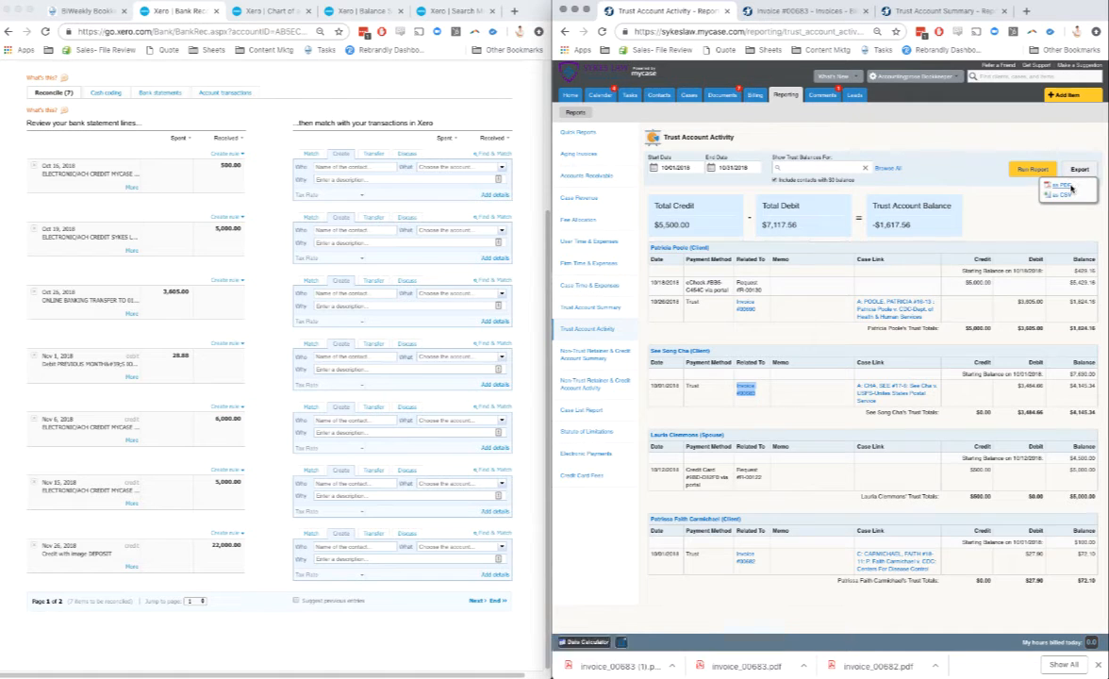
click(1072, 185)
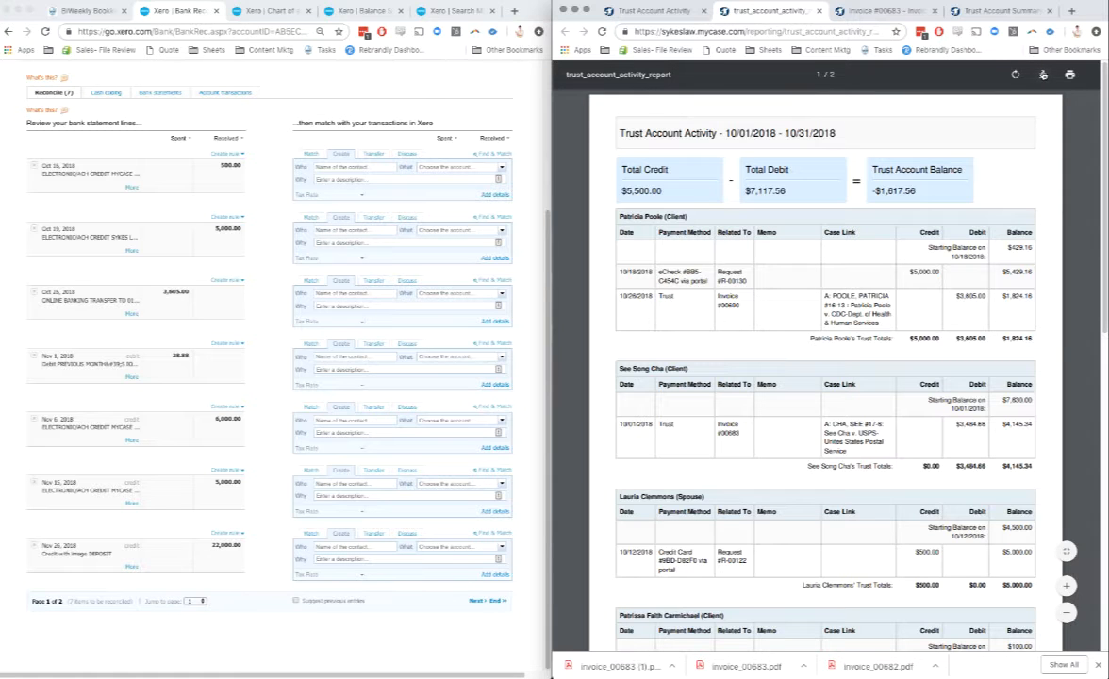
click(1043, 76)
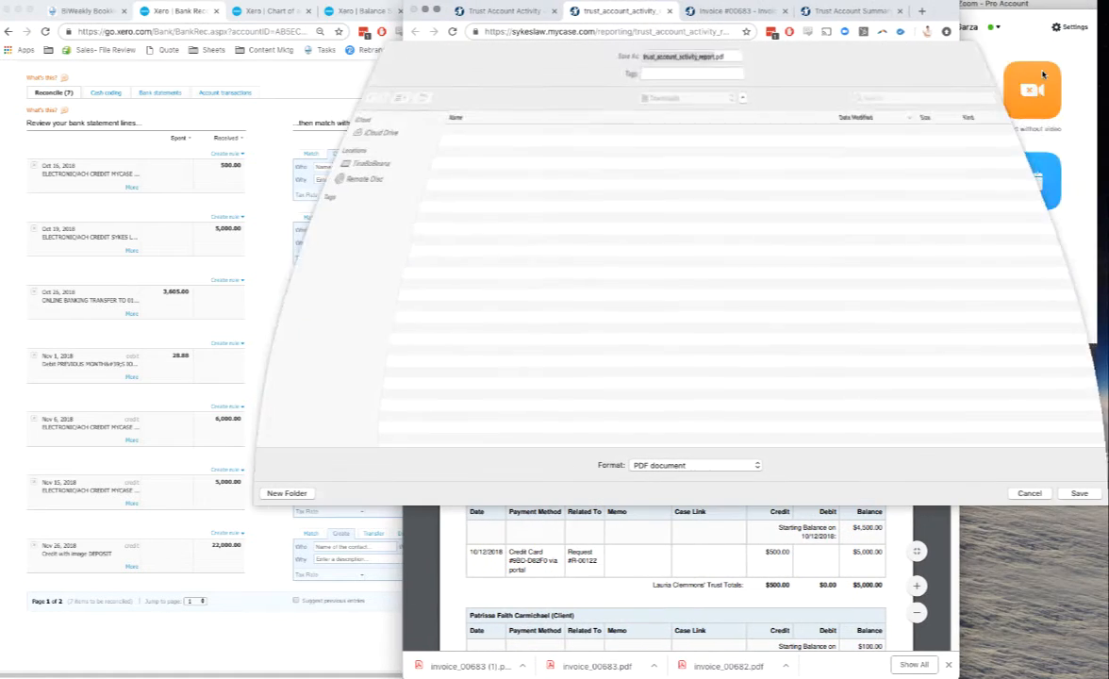
click(440, 188)
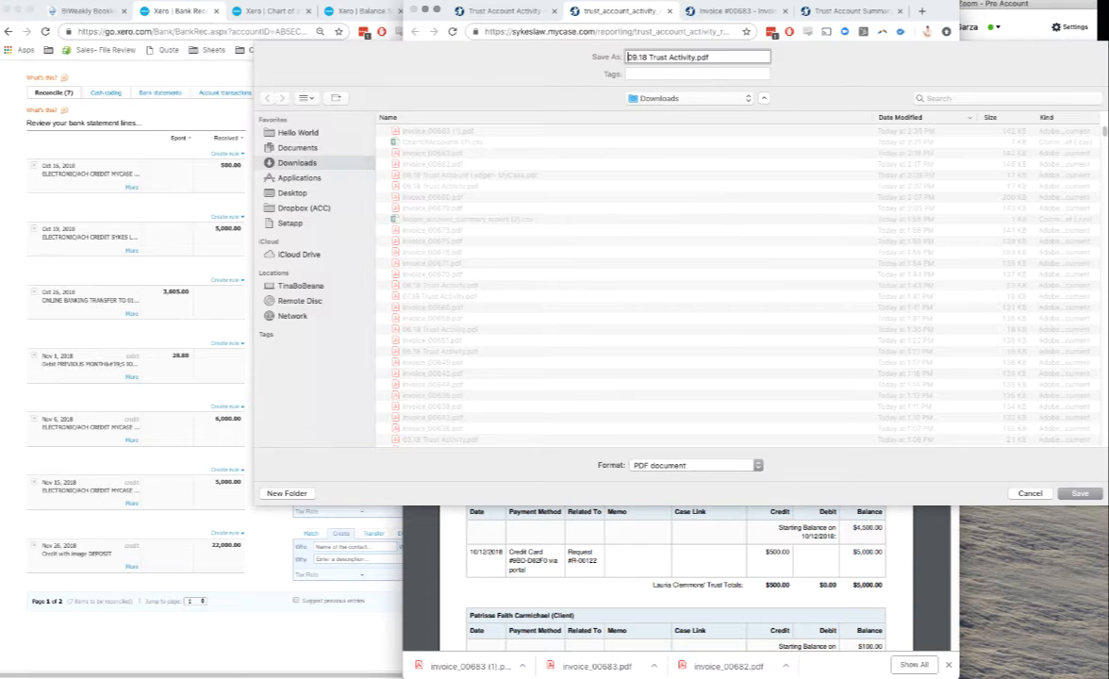
text(10)
key(Return)
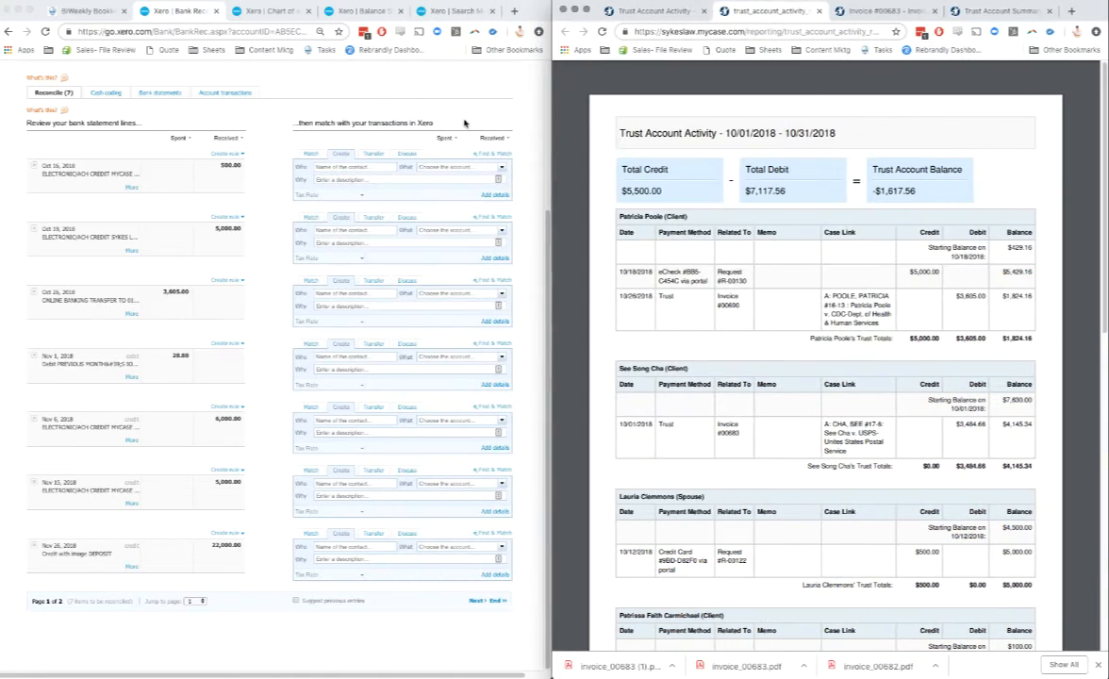
Step: Open the details of the Oct 16 deposit of 500.00 in Xero and enter the matching client from the report as the payer
click(490, 193)
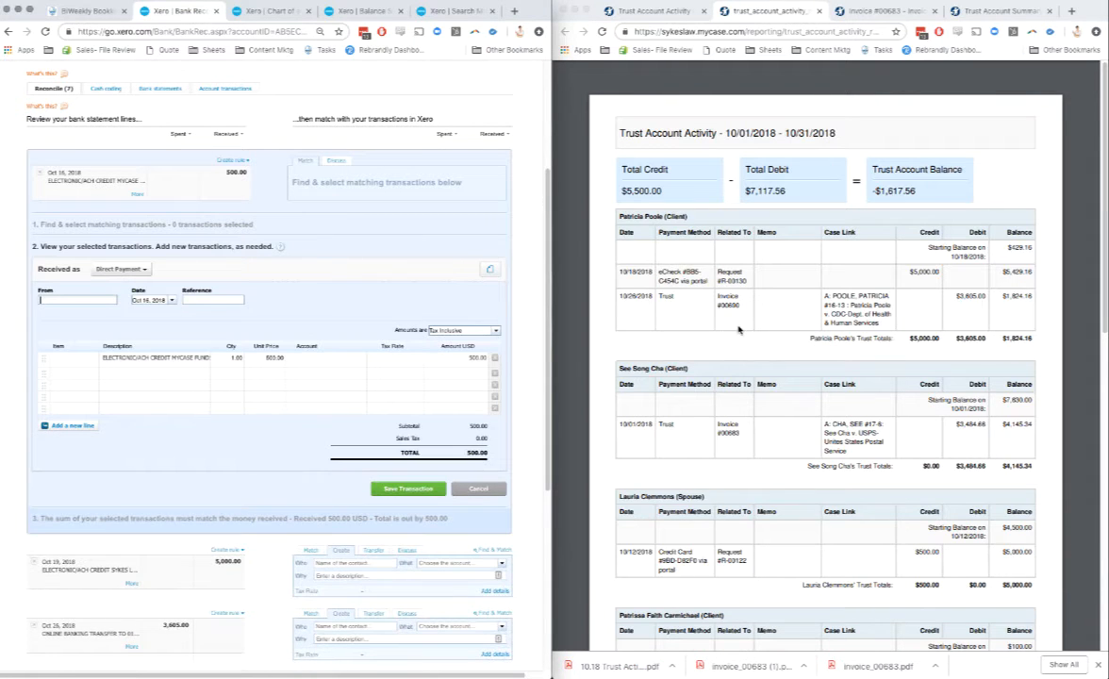
scroll(738, 329, down, 1)
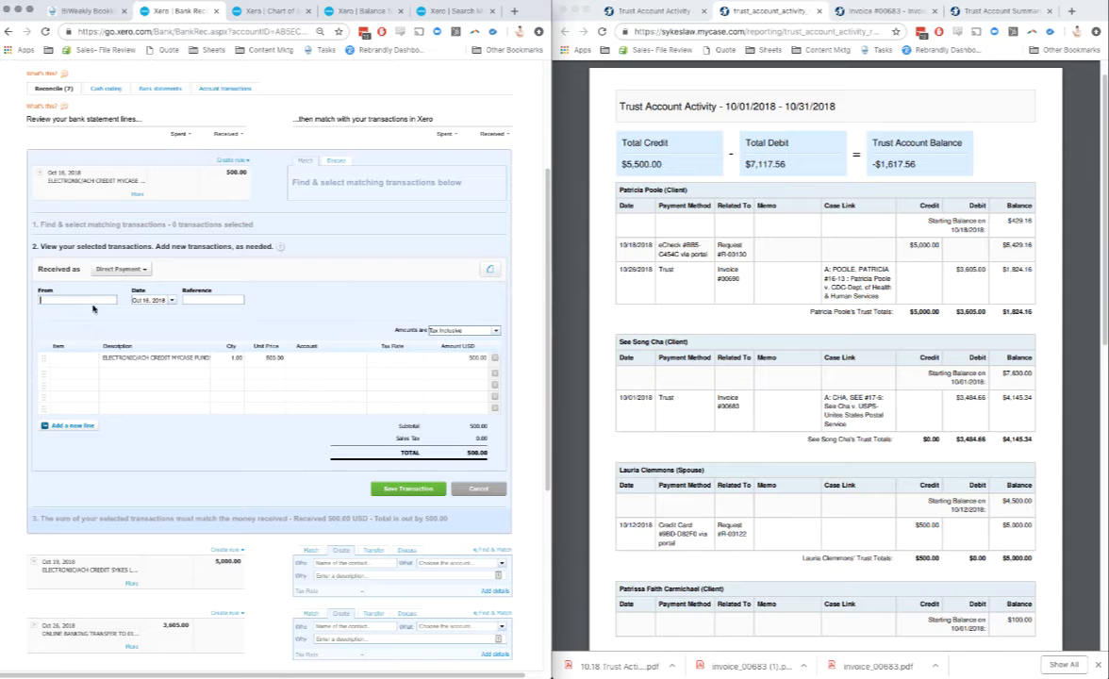
text(Lem)
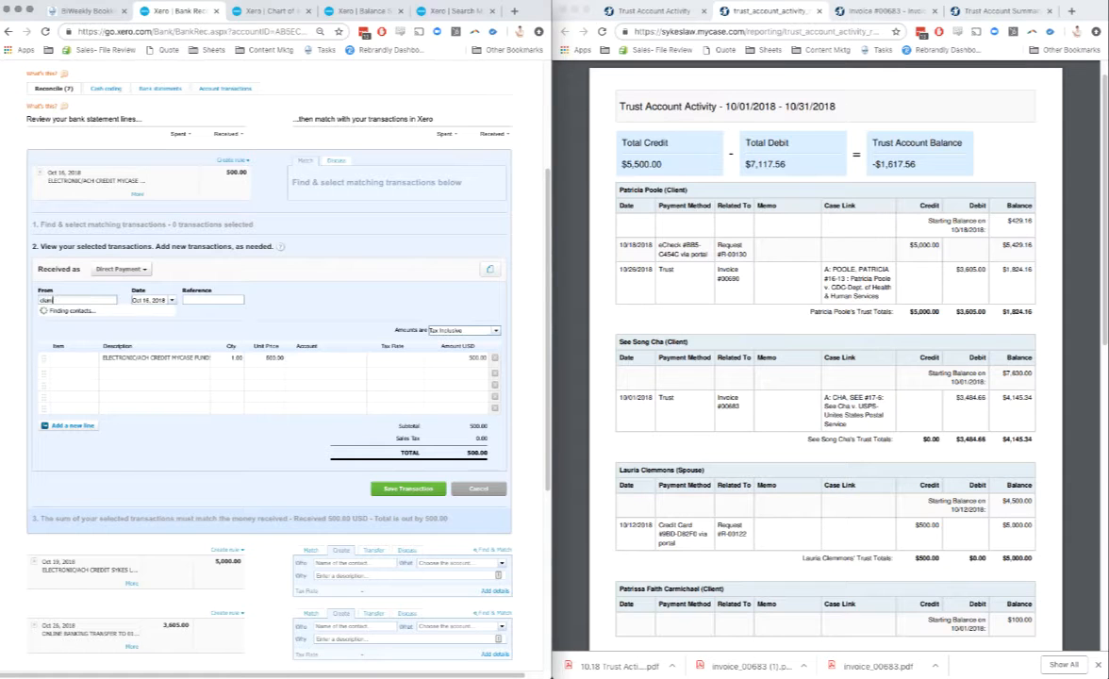
text(m)
key(Tab)
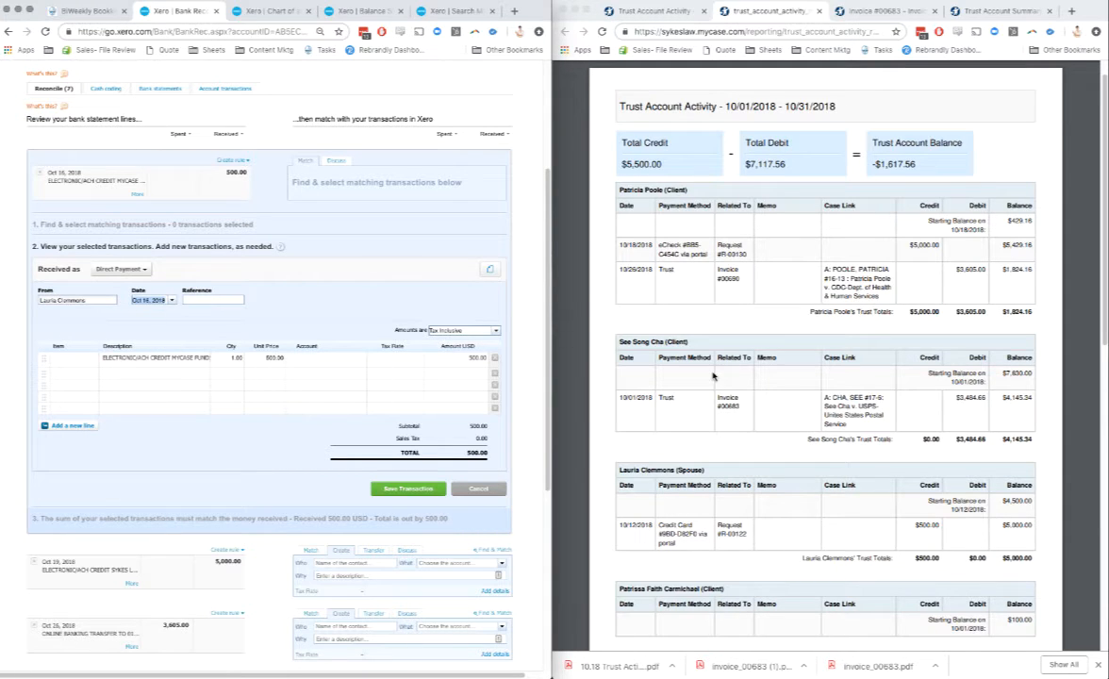
Step: Copy the client's request number from the trust activity report into the reference of the Oct 16 deposit
click(765, 510)
drag(749, 534, 710, 535)
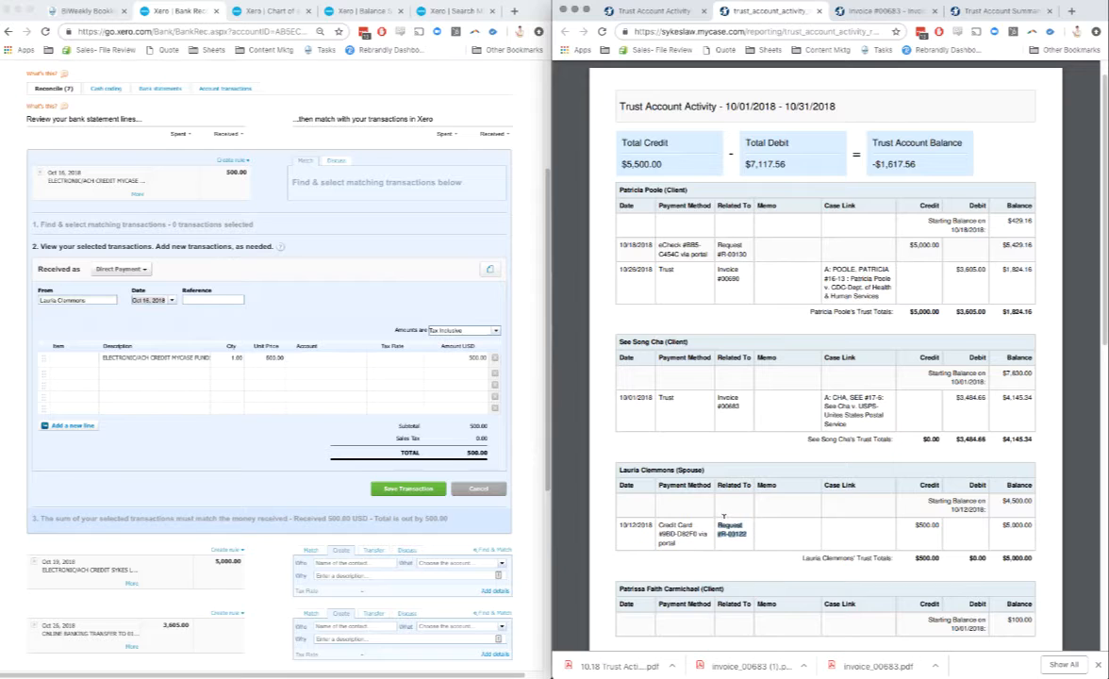
key(super+c)
click(212, 300)
key(super+v)
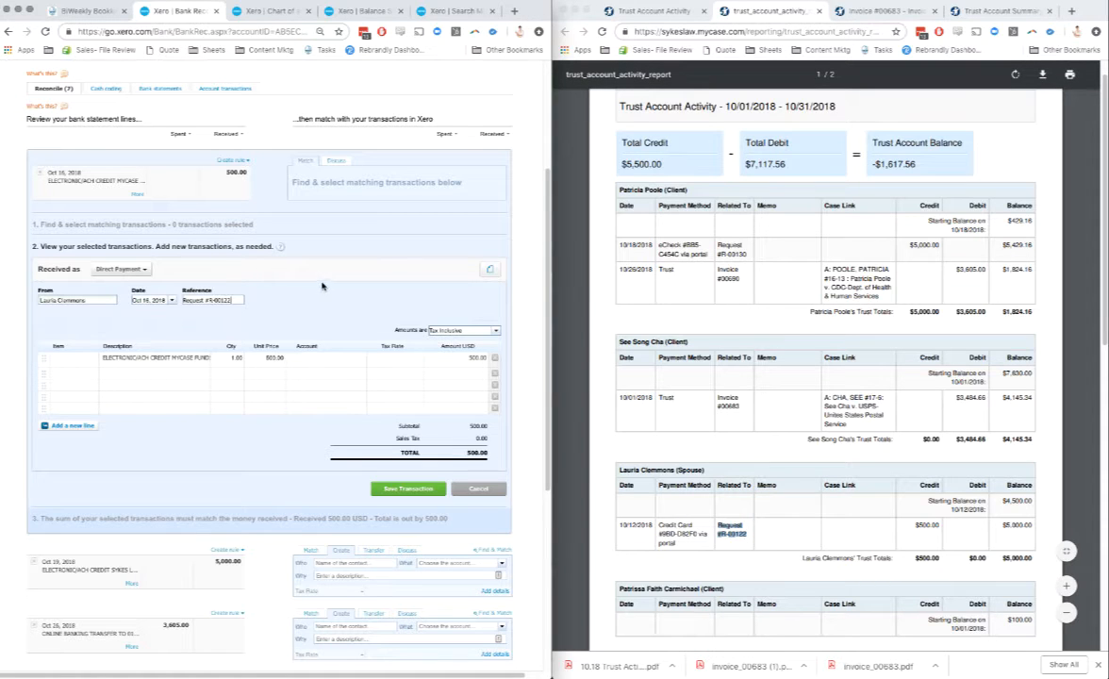
Step: Attach 10.18 Trust Activity.pdf from Downloads to the Oct 16 deposit
click(495, 273)
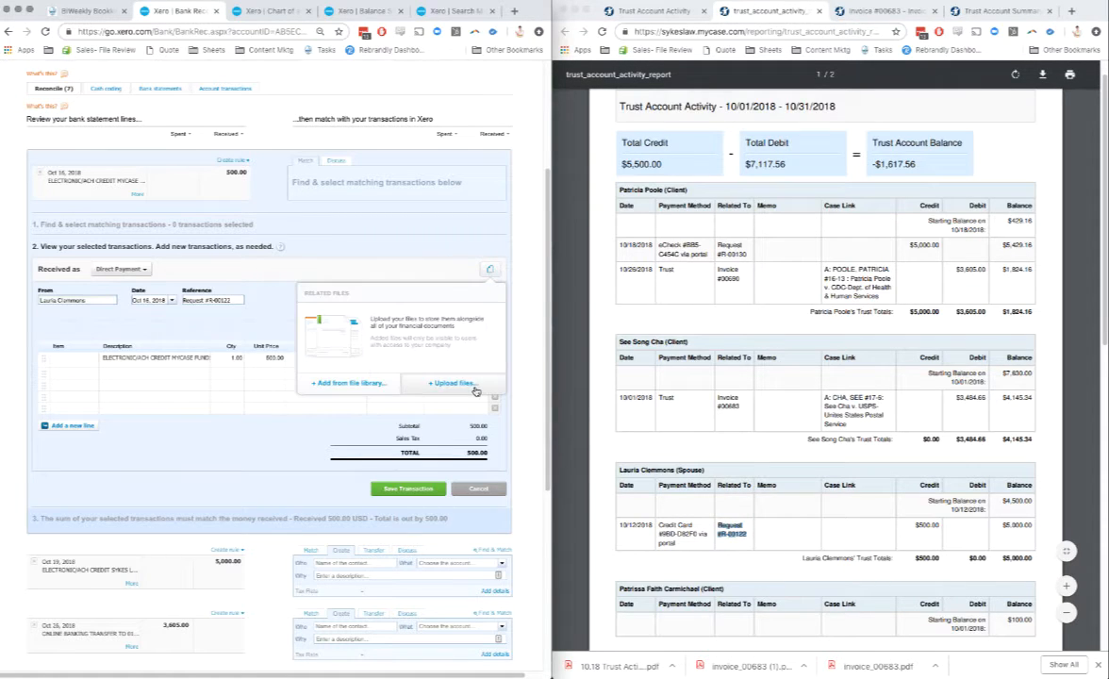
click(437, 358)
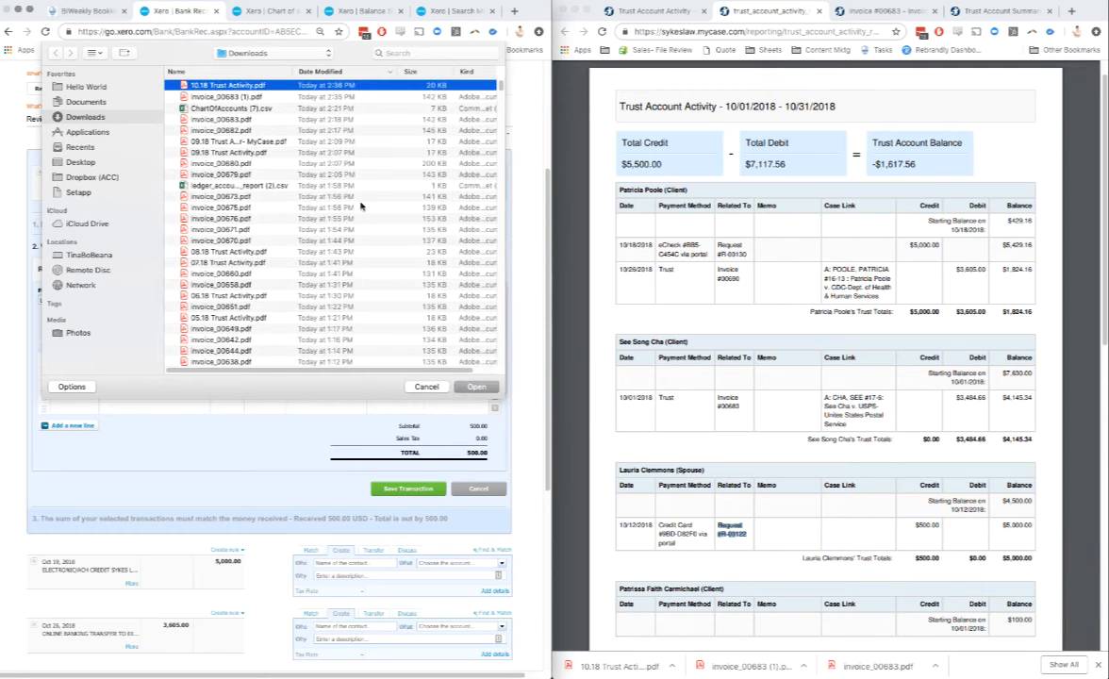
click(476, 386)
Step: Assign the 500.00 deposit line to the client's own Trust Liability account, and save and reconcile the transaction
click(323, 361)
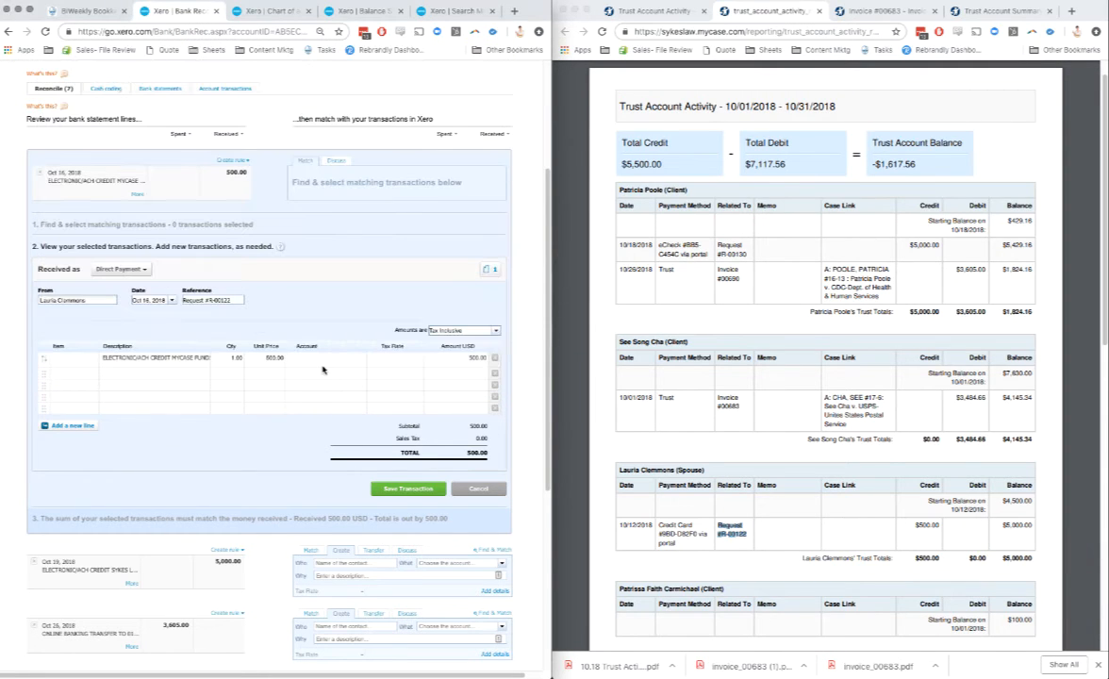
text(clemm)
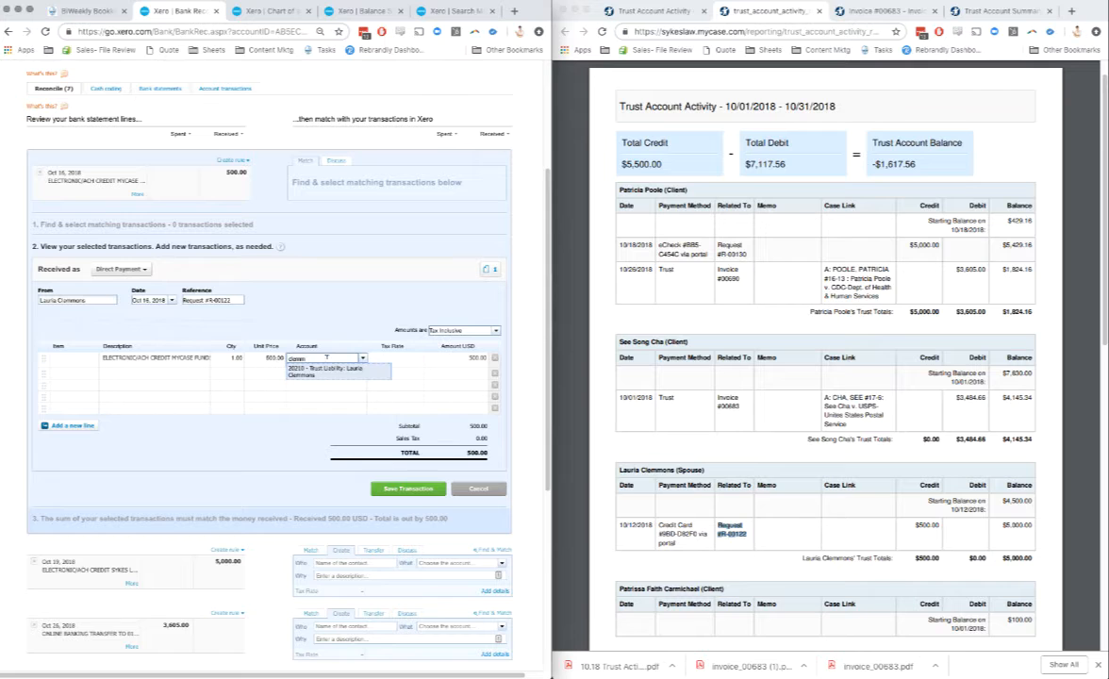
click(325, 369)
click(408, 488)
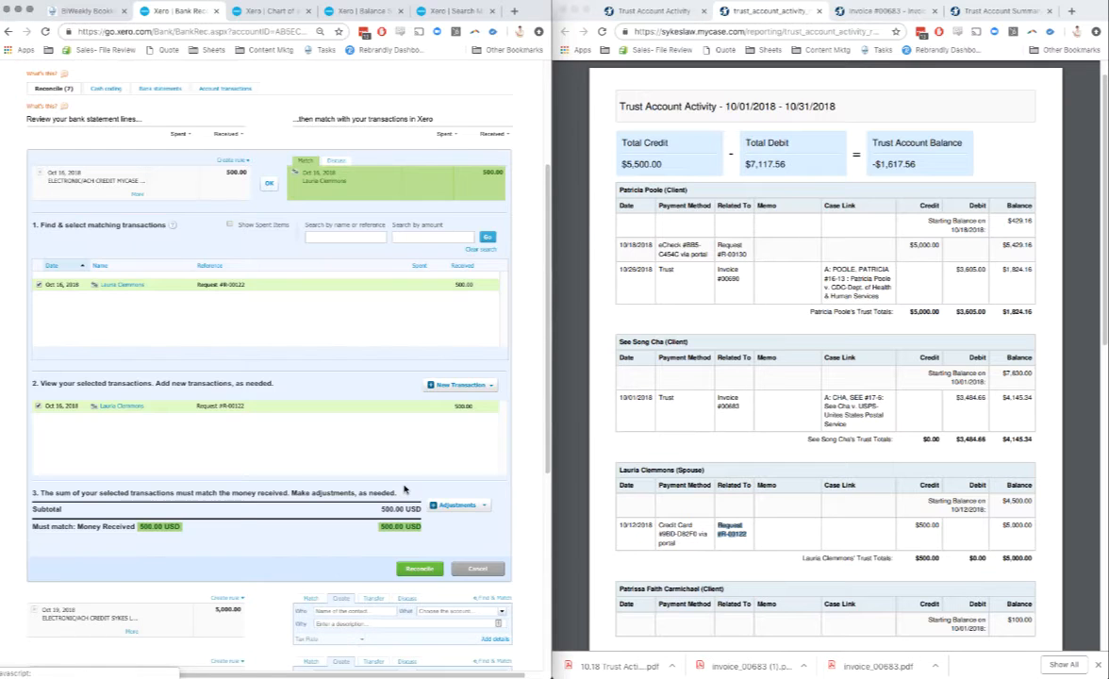
click(268, 182)
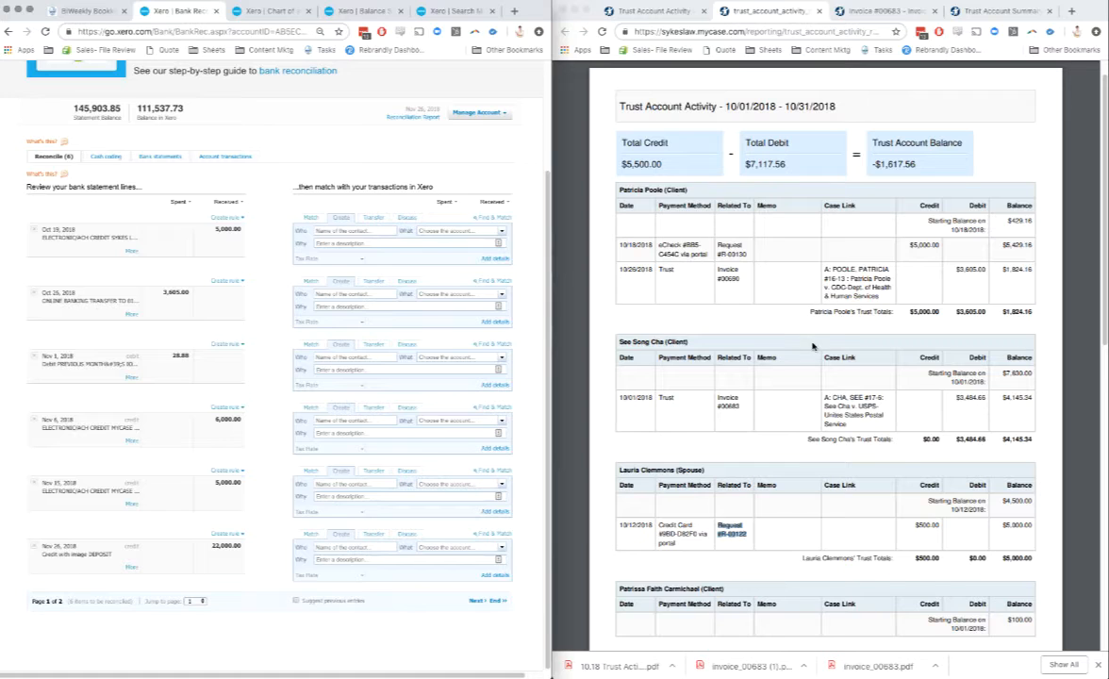
Step: Enter the client as payer of the Oct 19 deposit of 5,000.00, with the request number copied from the trust activity report as reference
scroll(813, 346, down, 1)
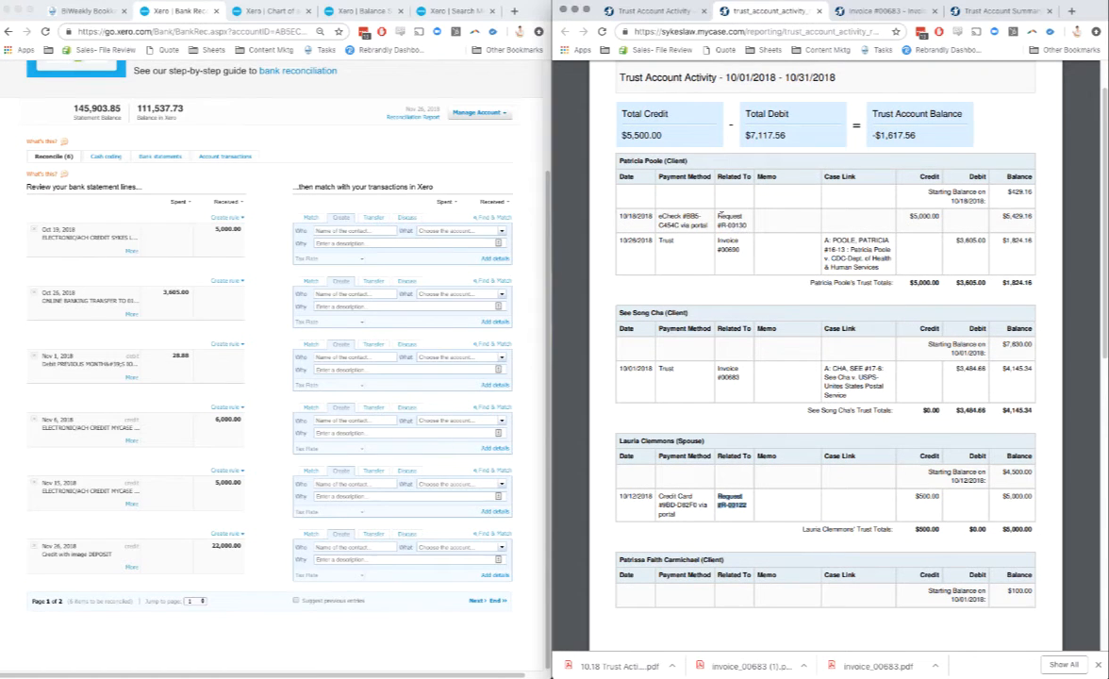
drag(718, 216, 752, 225)
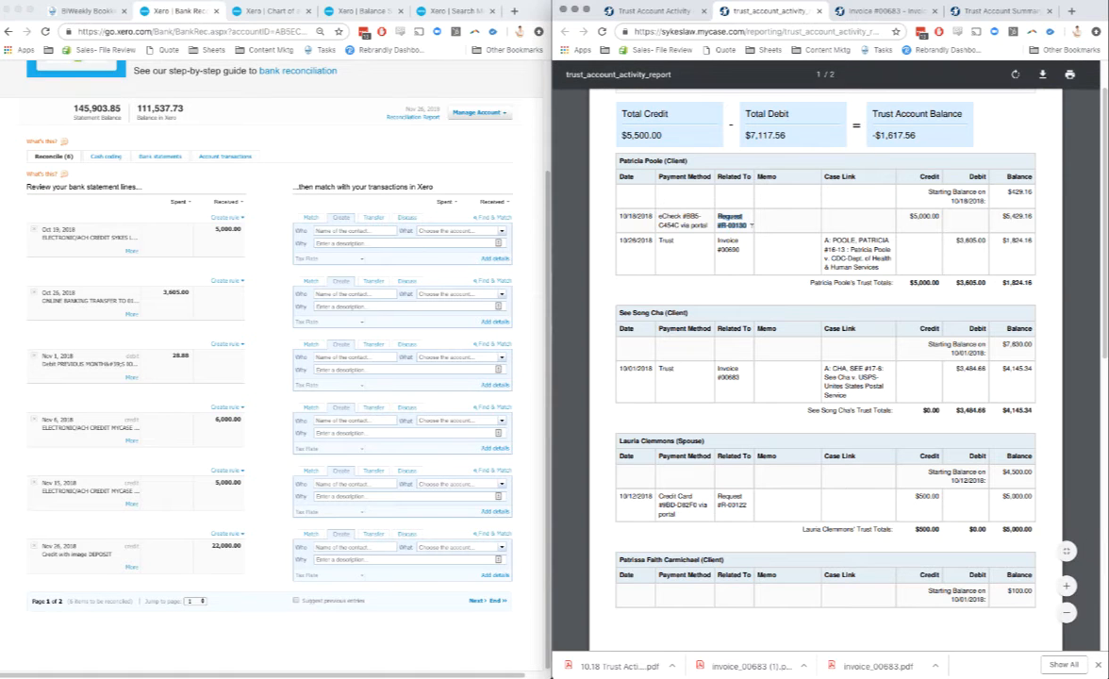
click(649, 10)
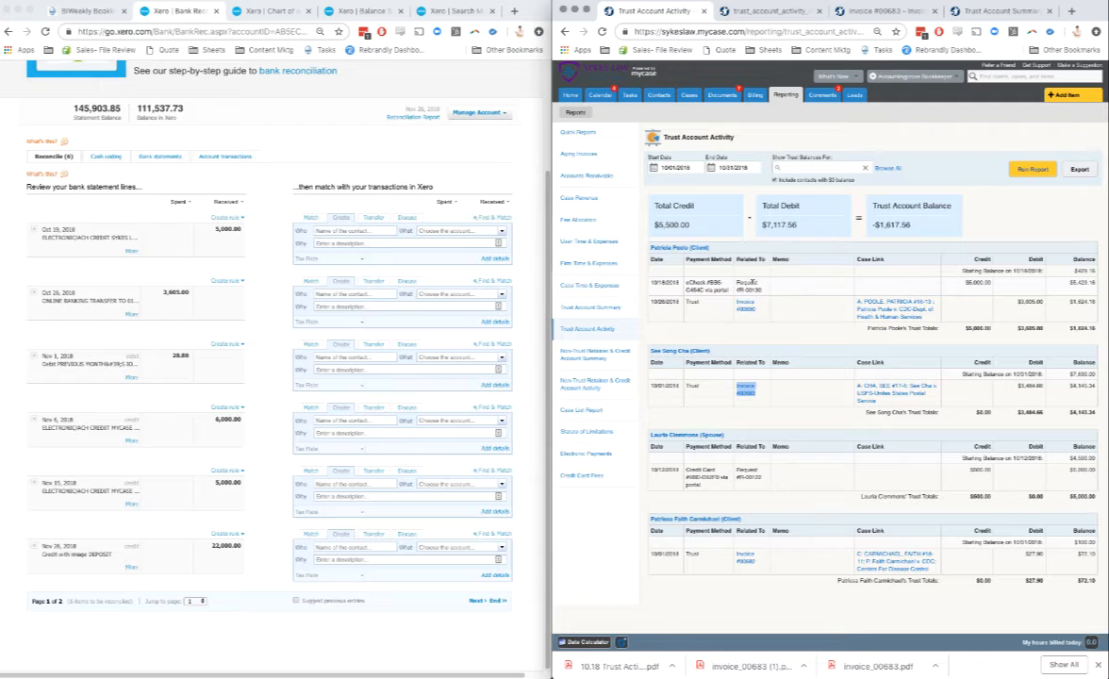
click(487, 257)
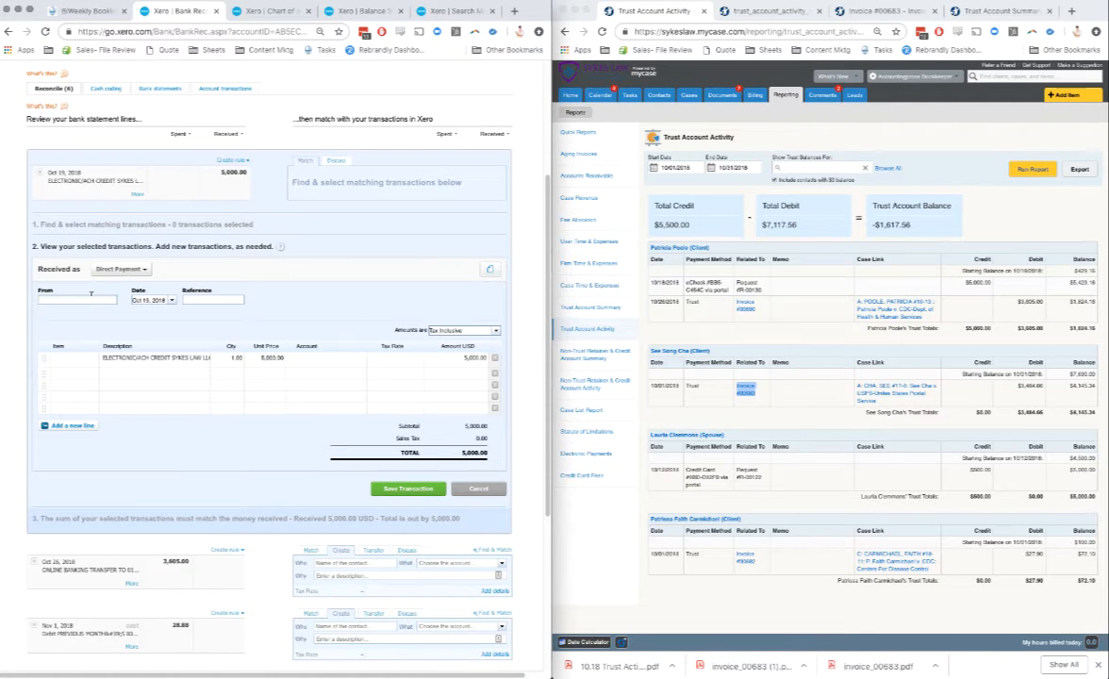
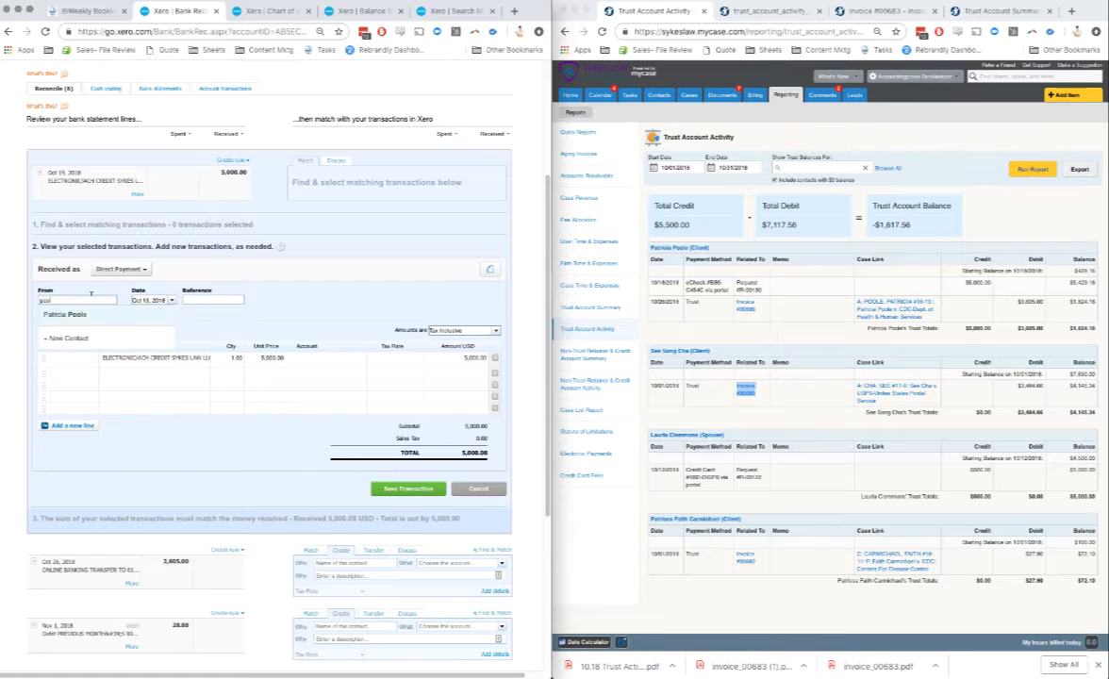
key(Tab)
key(Tab)
key(super+v)
Step: Assign the 5,000.00 deposit line to the client's own Trust Liability account
click(306, 356)
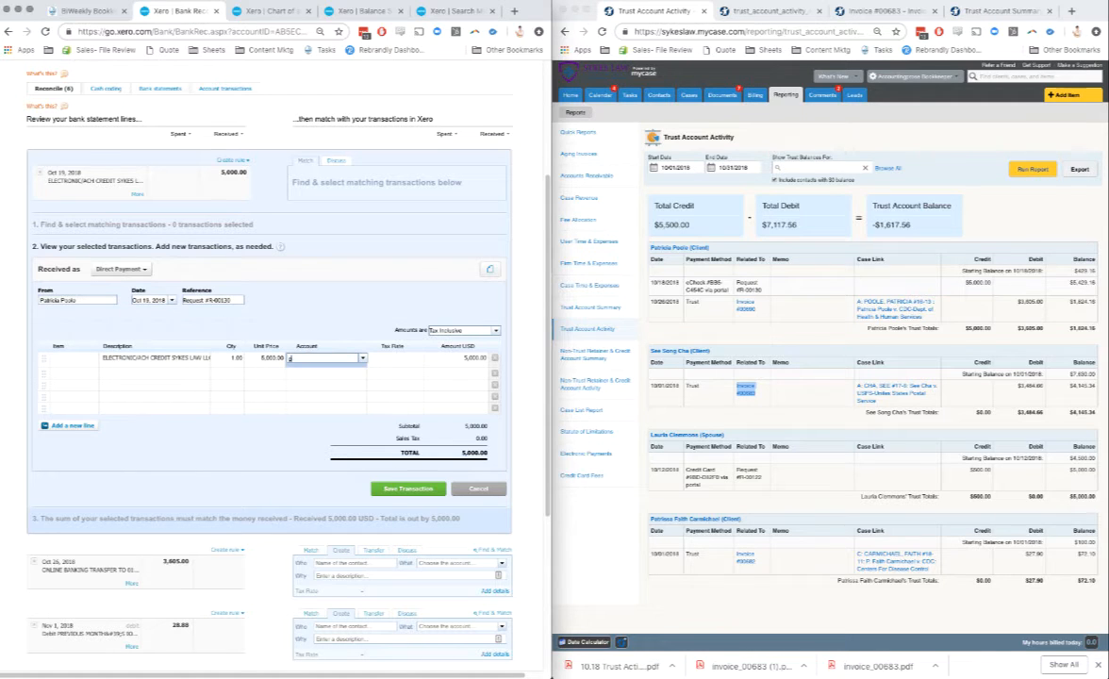
text(203)
key(Tab)
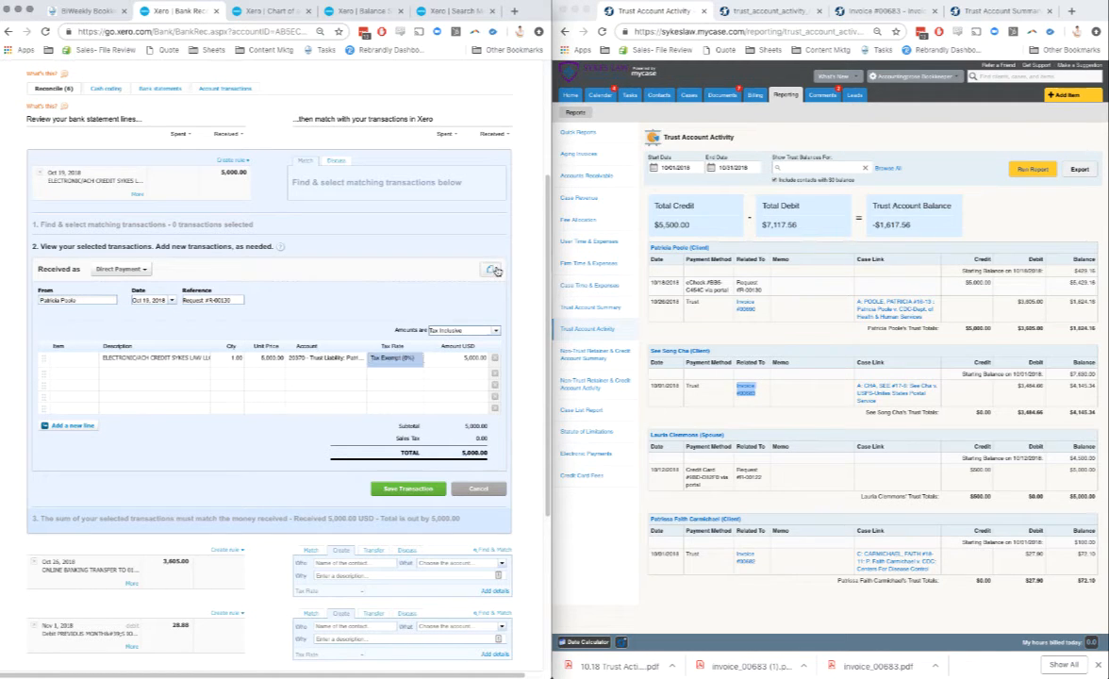
Step: Attach the October trust activity report PDF to the Oct 19 deposit and reconcile the saved transaction with its bank line
click(489, 268)
click(454, 383)
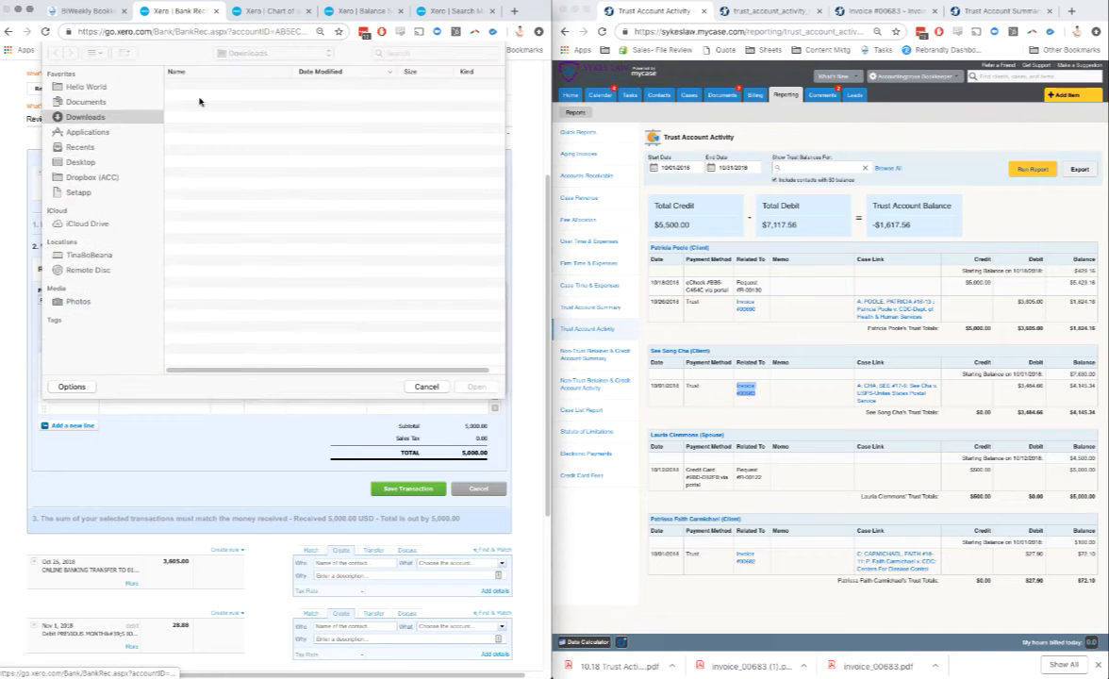
click(477, 386)
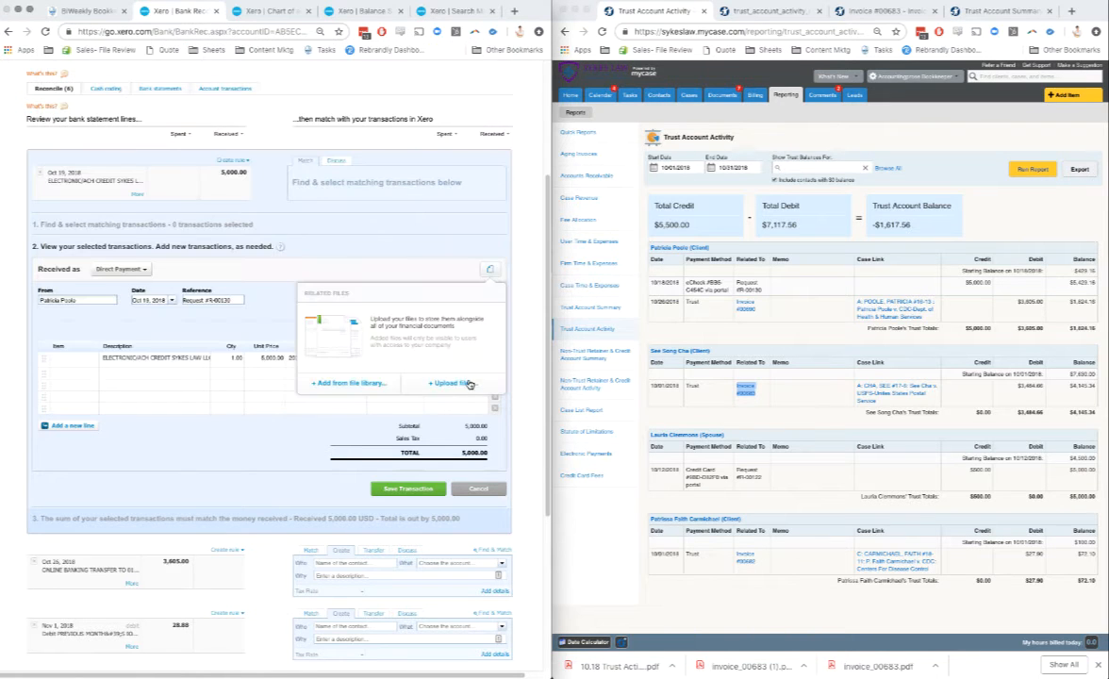
click(405, 489)
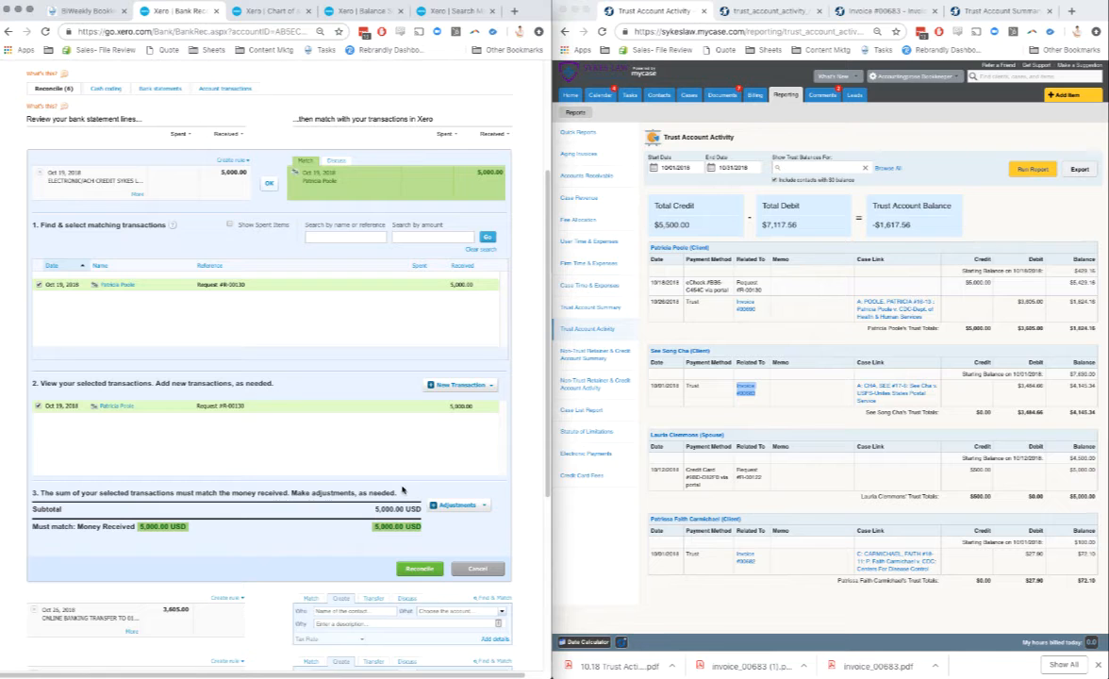
click(269, 183)
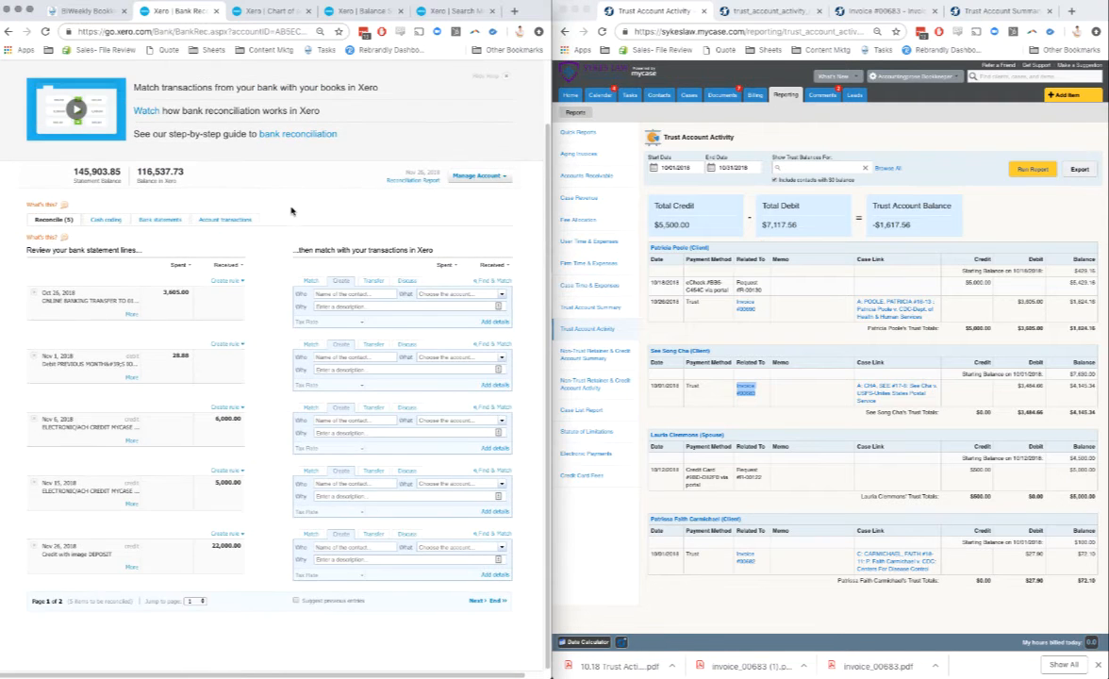
Step: Open the invoice linked to the 10/26/2018 trust payment in a new tab of MyCase and download it as a PDF
right_click(746, 311)
click(752, 319)
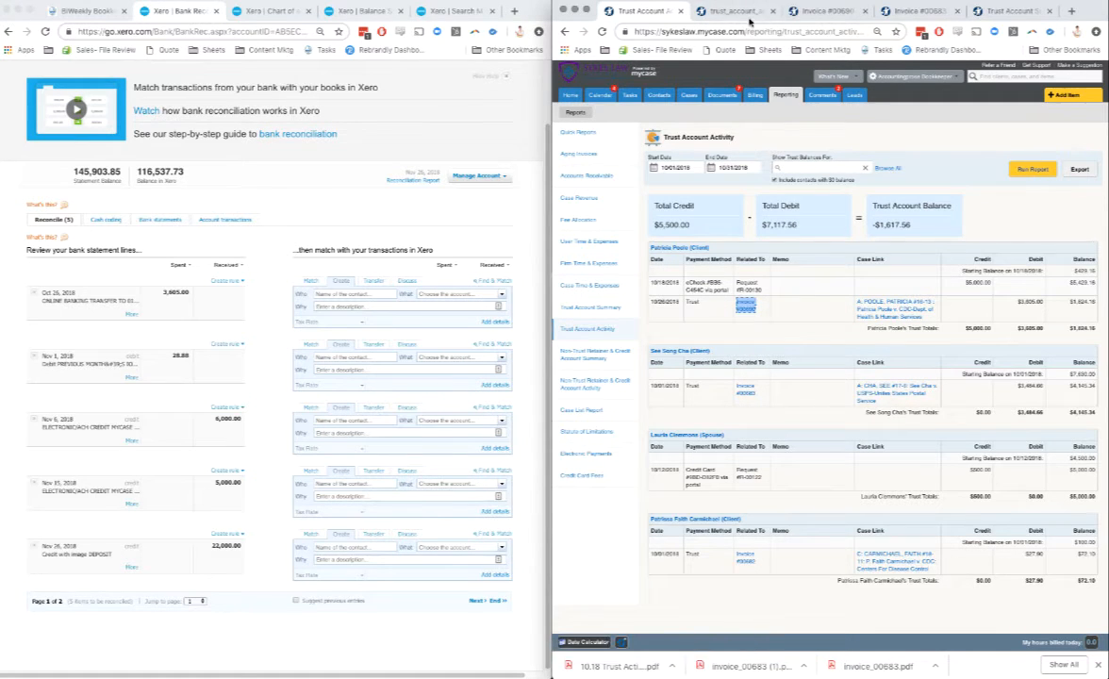
click(819, 12)
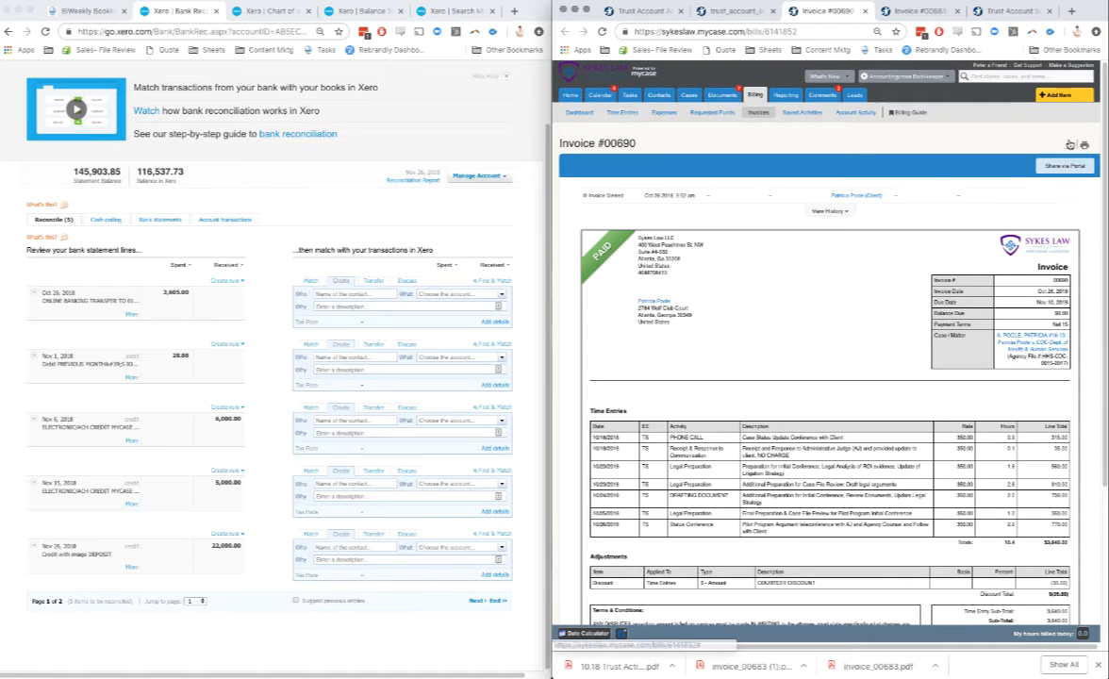
Step: Enter the client as payee of the Oct 26 payment of 3,605.00 in Xero, with the invoice number copied from the invoice as reference
click(496, 322)
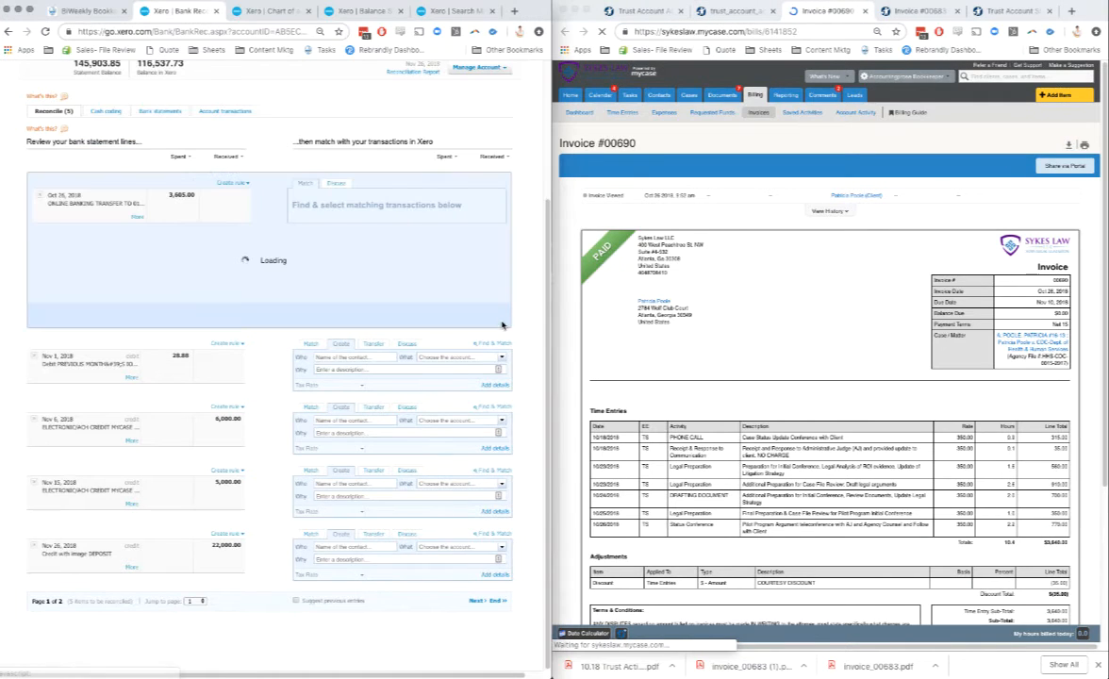
scroll(845, 344, down, 2)
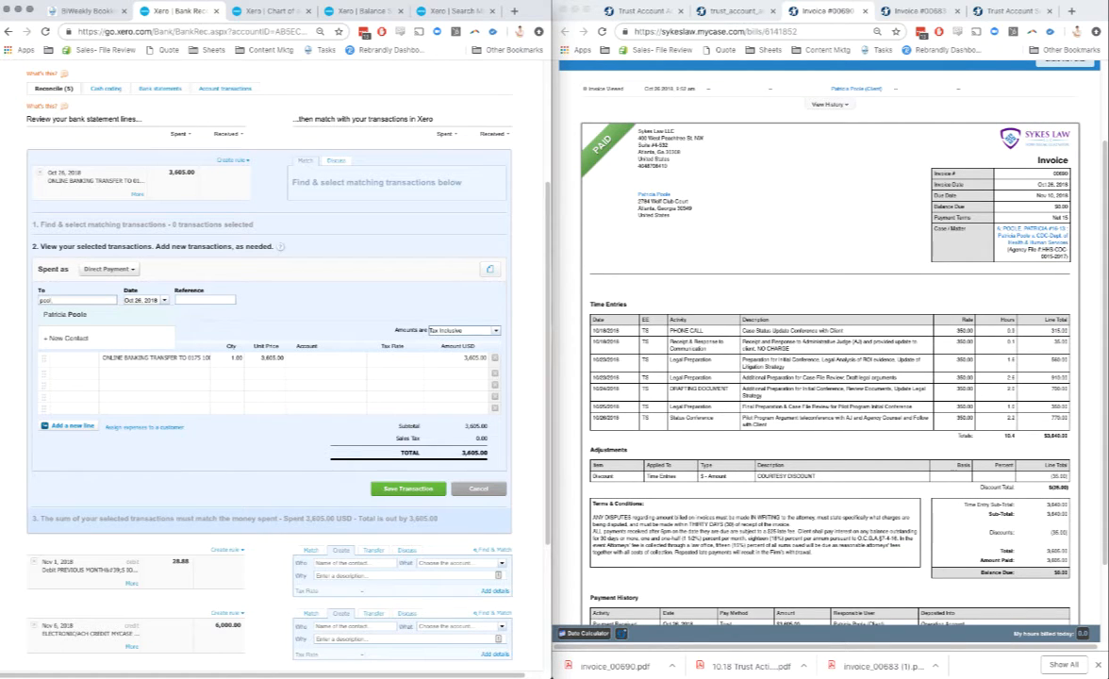
key(Tab)
double_click(1061, 173)
key(ctrl+c)
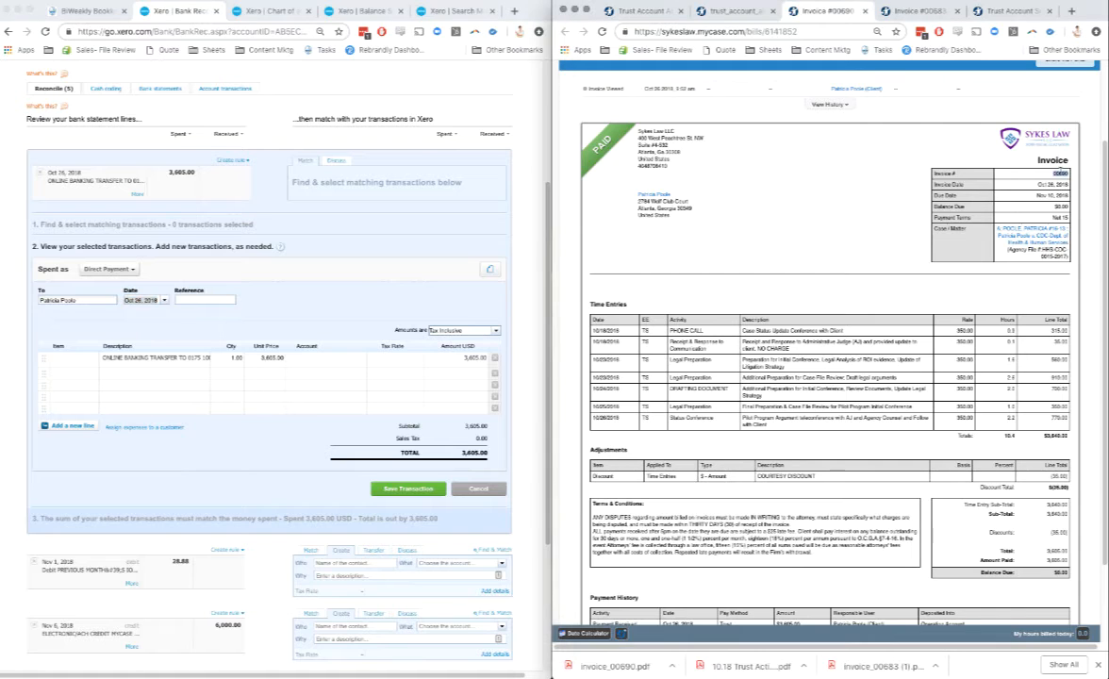
click(203, 299)
key(ctrl+v)
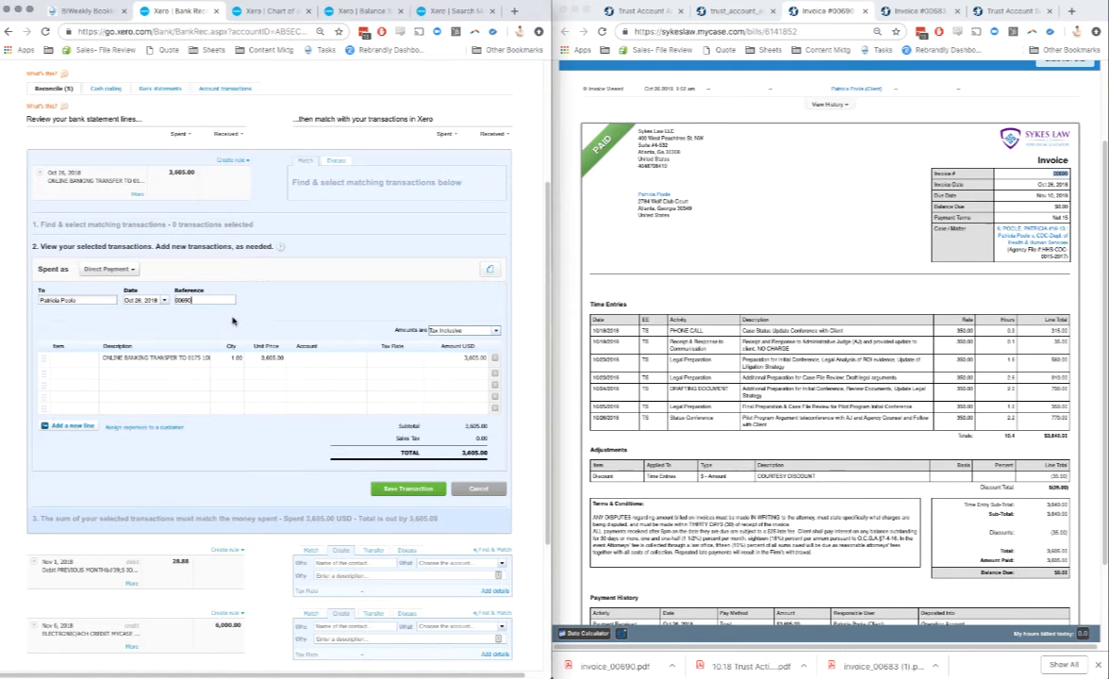
Step: Assign the 3,605.00 payment line to the paying client's Trust Liability account
click(303, 356)
text(poo)
key(Tab)
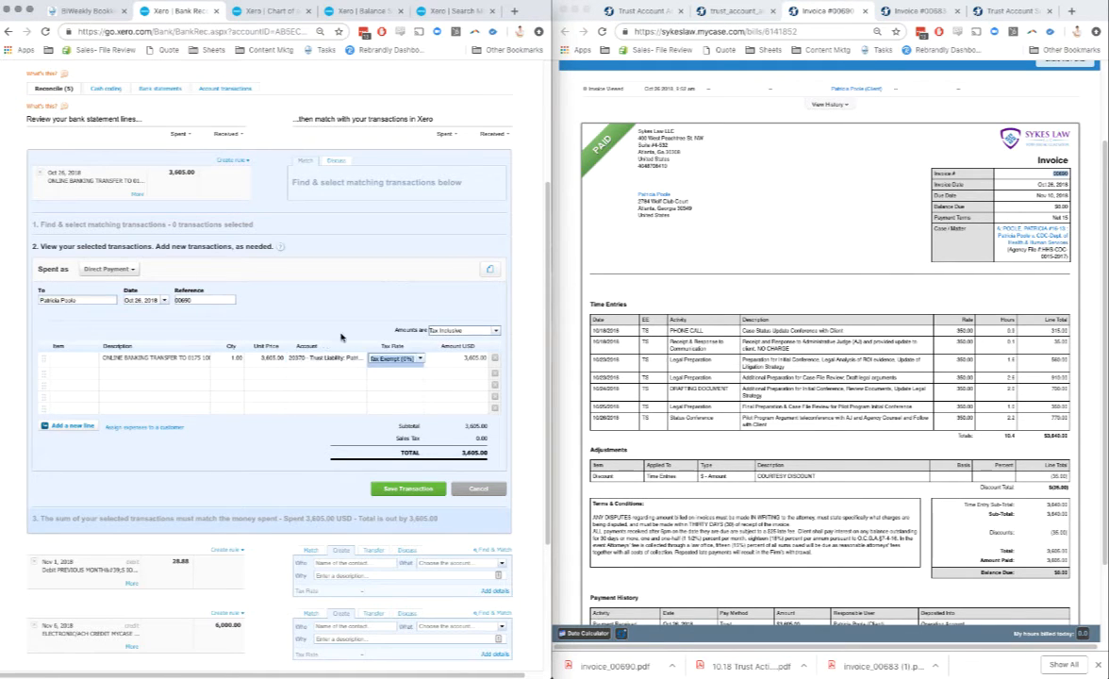
Step: Attach invoice_00690.pdf to the Oct 26 payment, save the transaction and reconcile it with its bank line
click(487, 270)
click(463, 382)
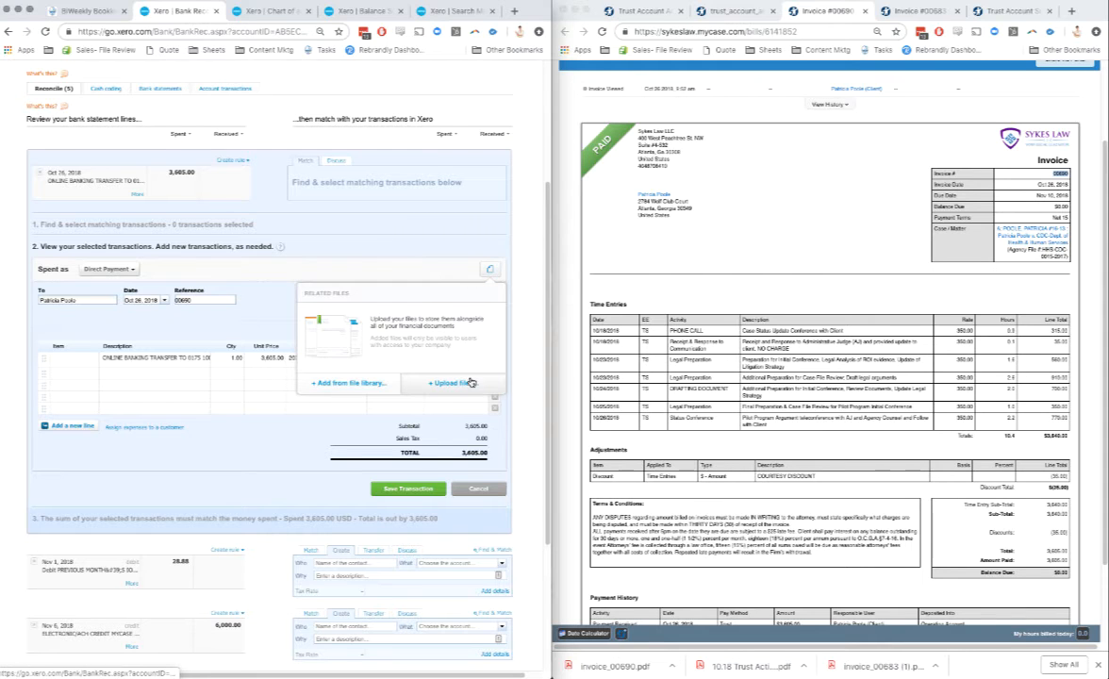
click(236, 87)
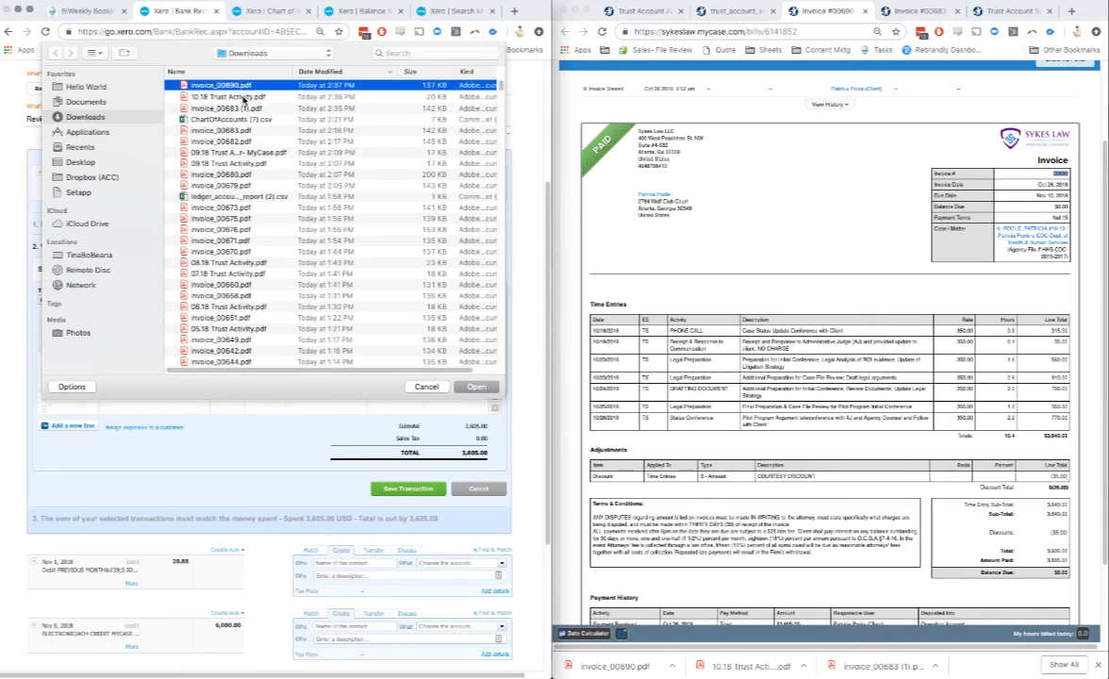
click(243, 98)
click(225, 86)
click(476, 387)
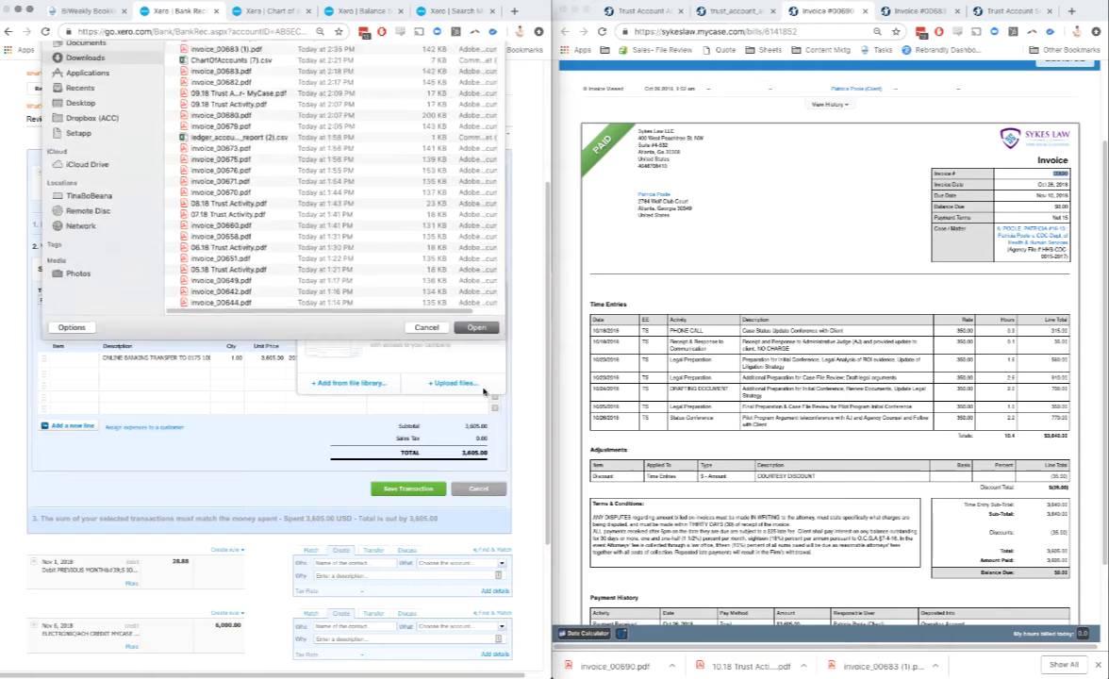
click(409, 488)
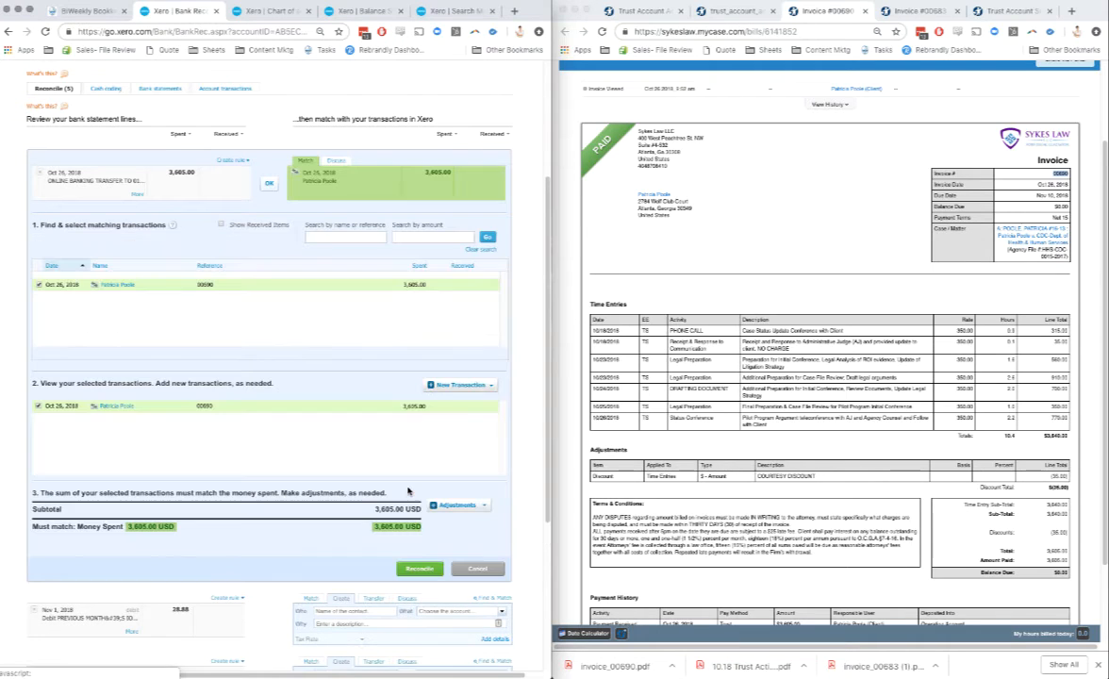
click(269, 183)
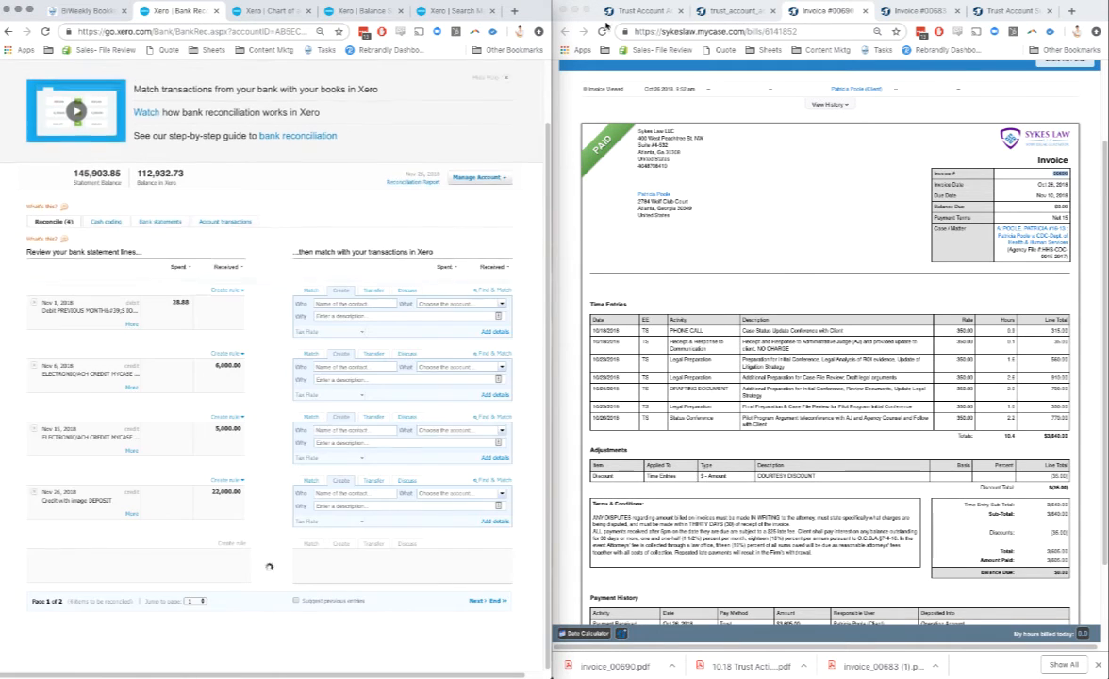
Step: Bring back the MyCase trust account activity report and update the Xero Balance Sheet as of Oct 31, 2018
click(617, 14)
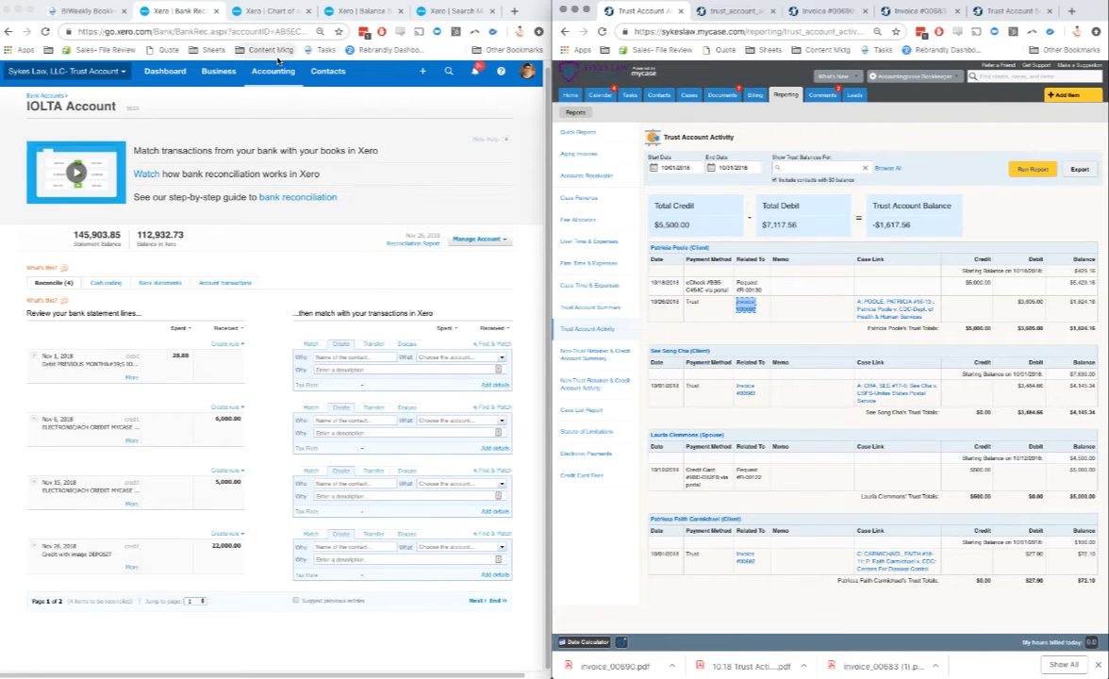
click(318, 13)
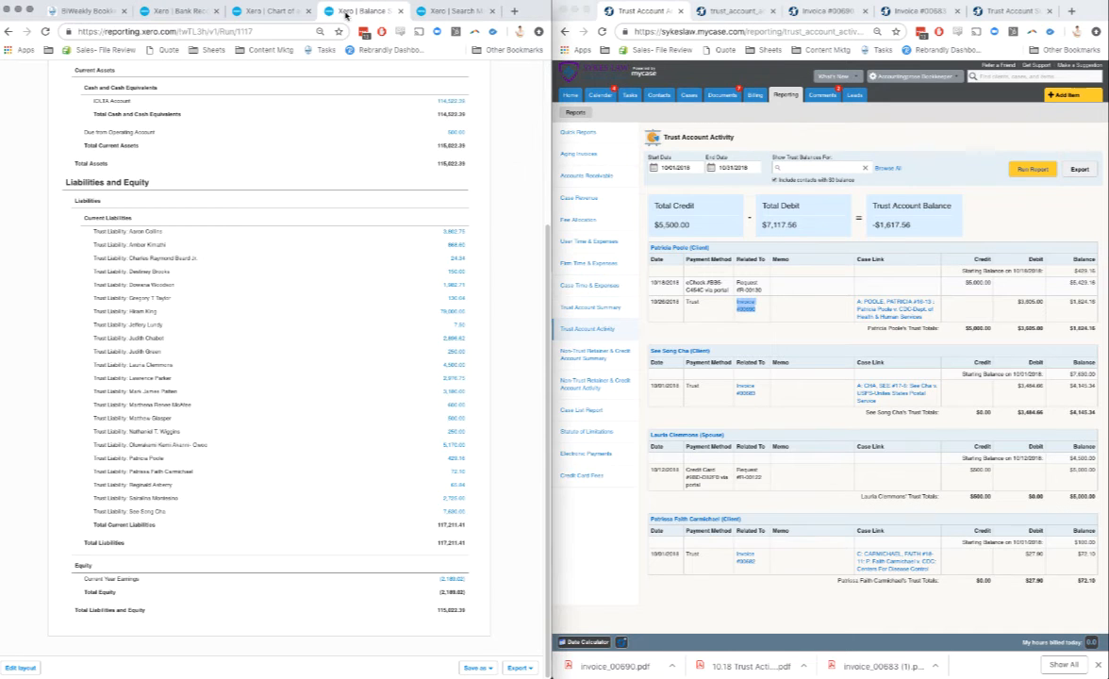
scroll(317, 118, up, 3)
click(277, 147)
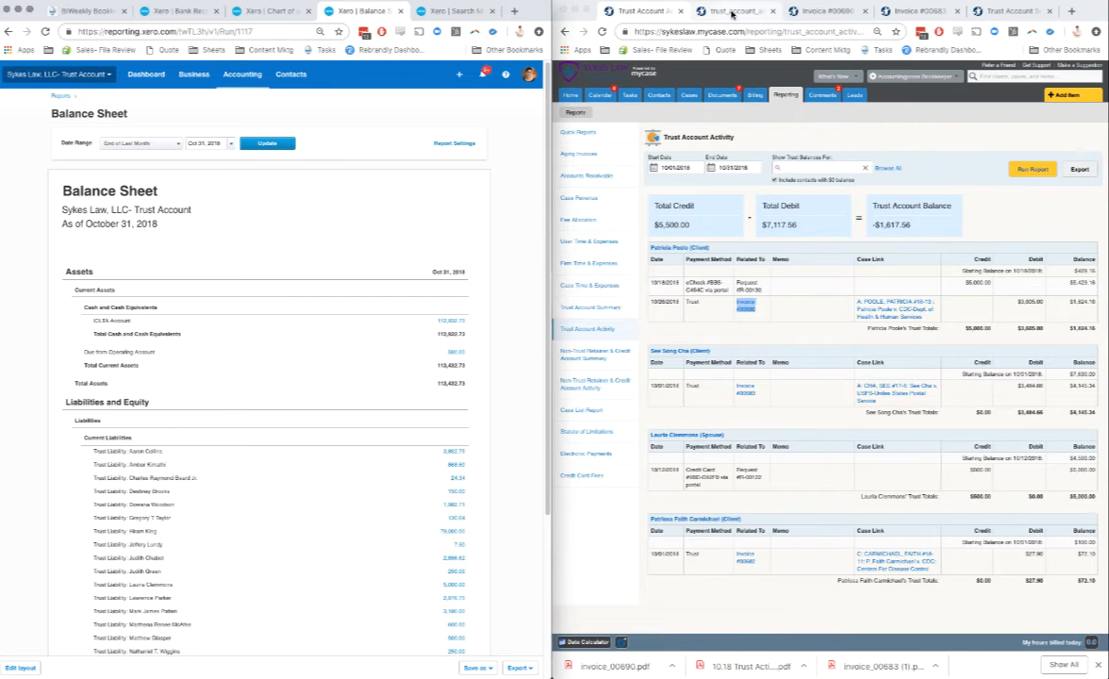
Step: Open the MyCase Trust Account Summary in a new tab and run it for balances as of 10/31/2018
right_click(595, 312)
click(608, 320)
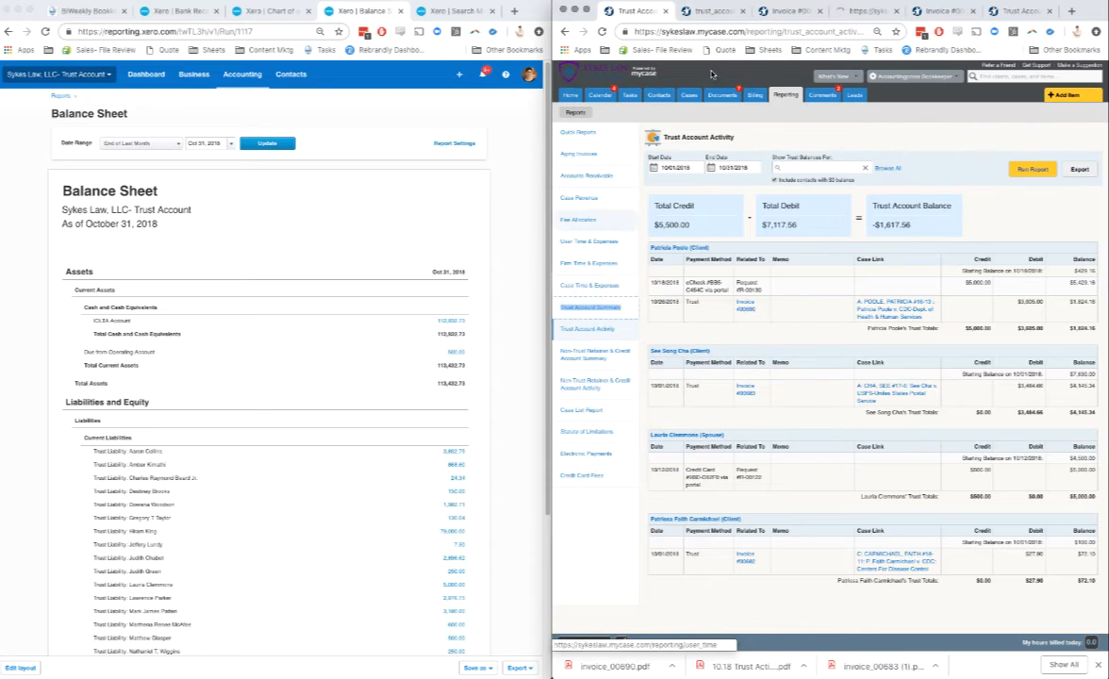
click(853, 10)
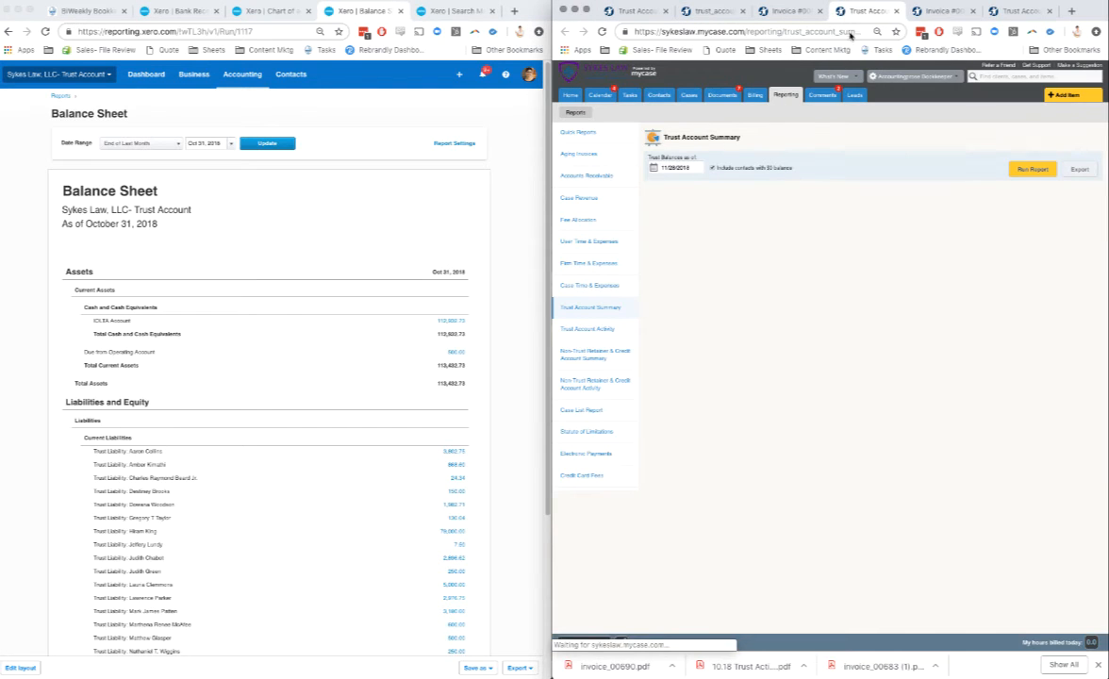
click(675, 168)
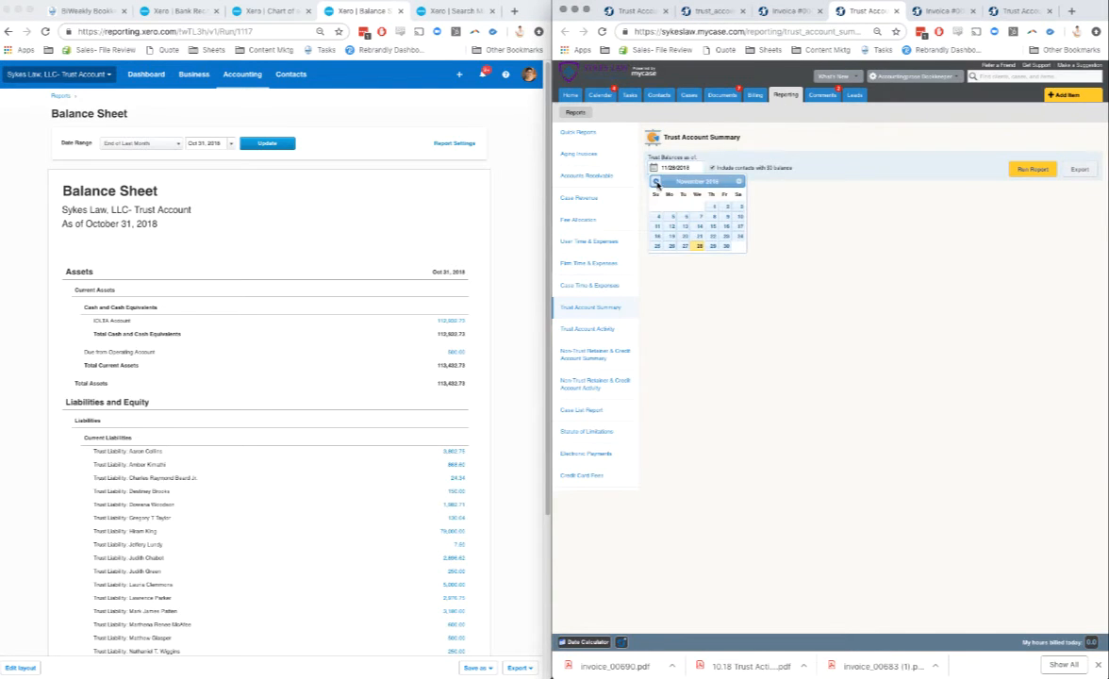
click(699, 246)
click(1025, 169)
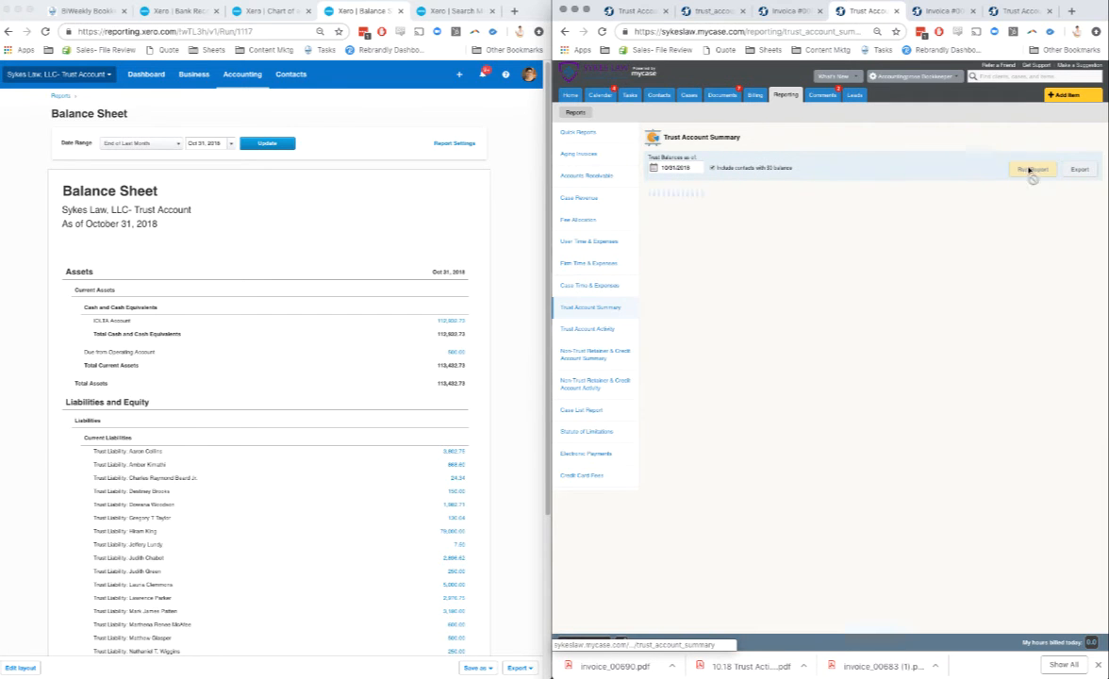
Step: Check the trust summary against the Xero balance sheet, then export the balance sheet to Google Sheets
scroll(995, 227, down, 4)
scroll(431, 336, down, 4)
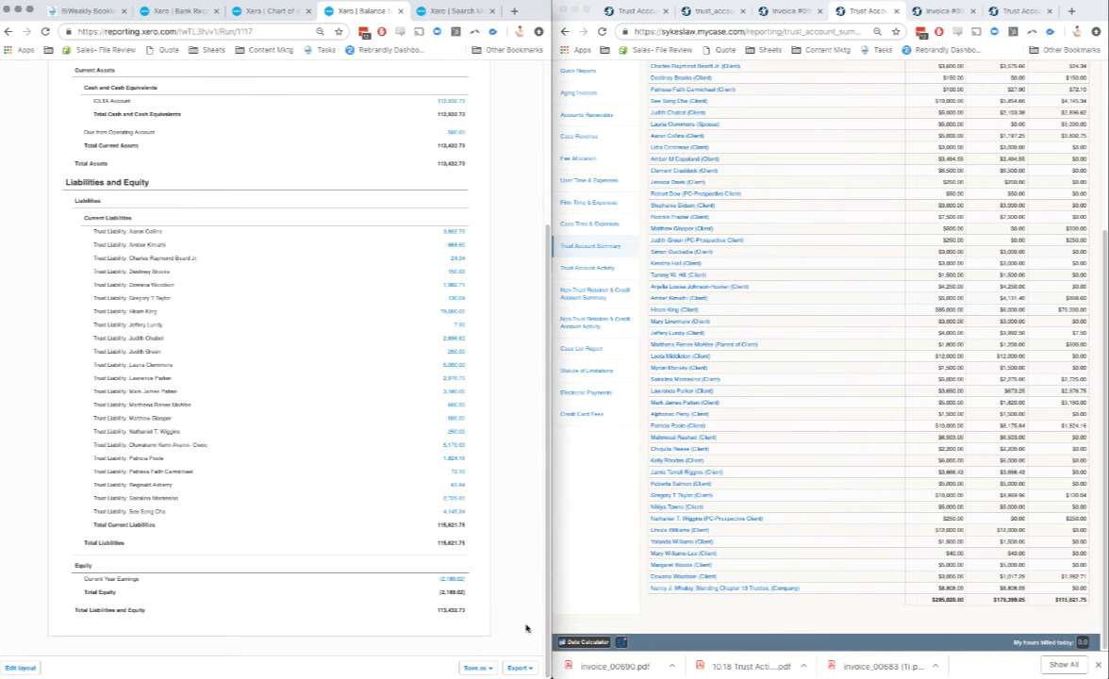
click(520, 668)
click(502, 643)
Step: Rerun the Trust Account Summary without $0 balance contacts and export it as CSV
scroll(788, 425, up, 5)
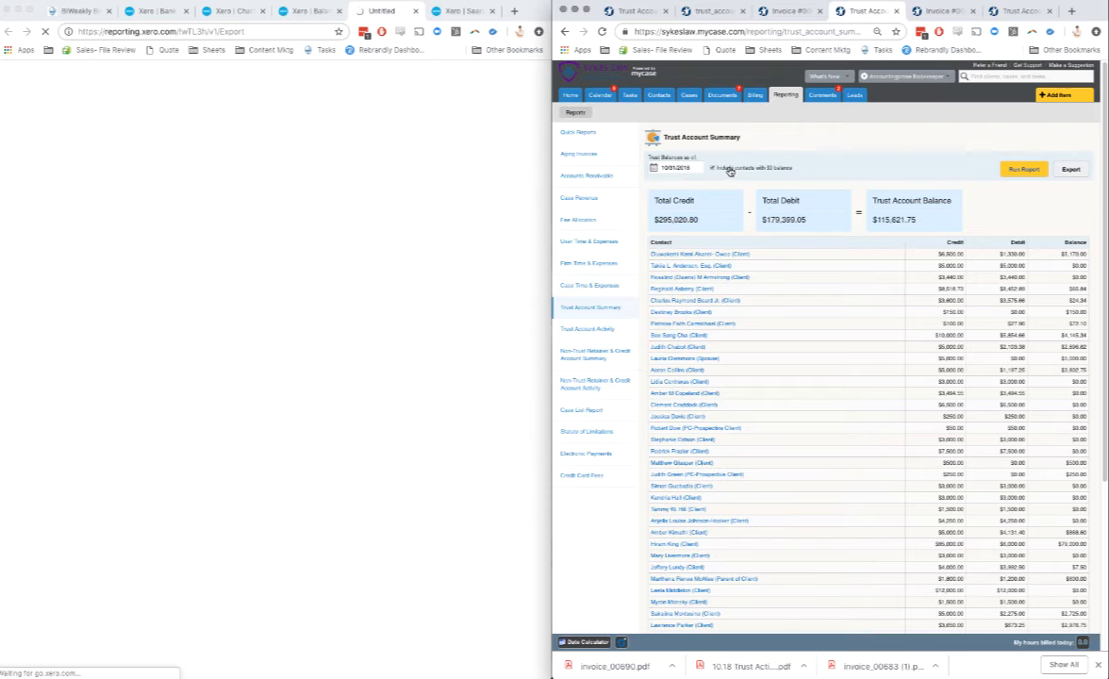
click(1025, 169)
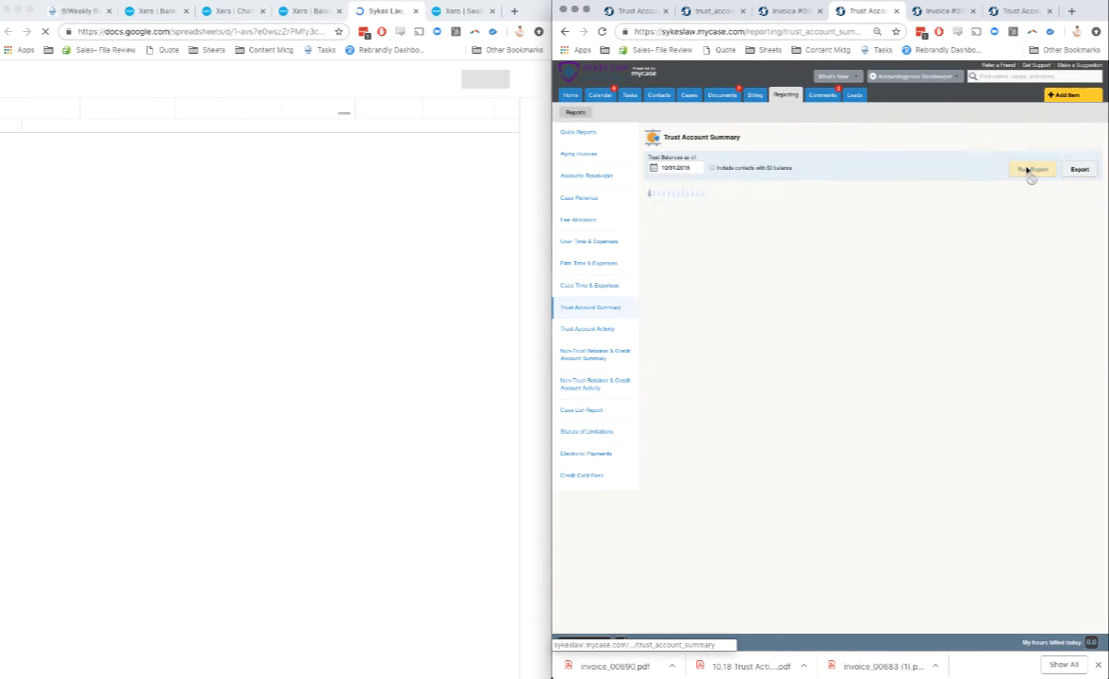
click(1078, 169)
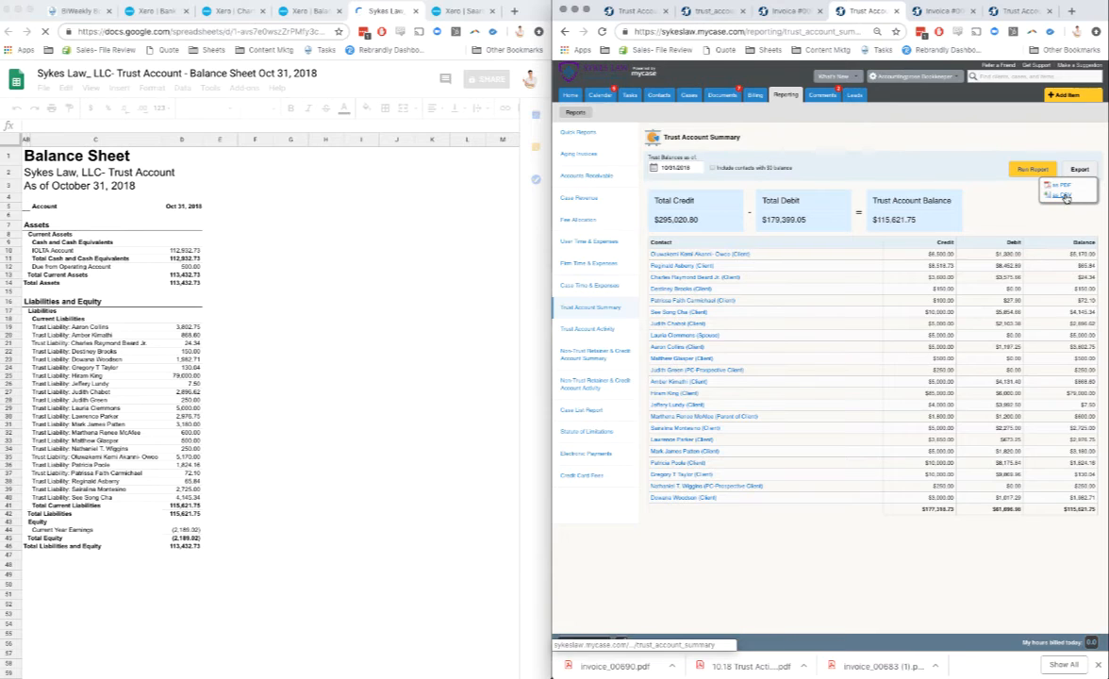
click(1062, 195)
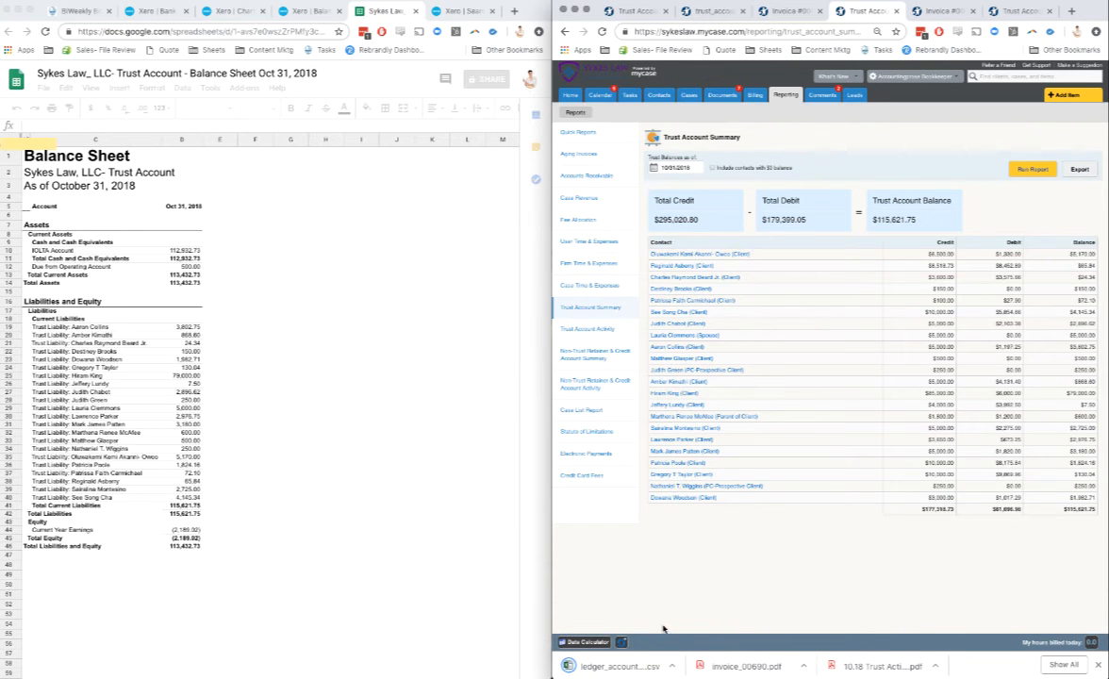
Step: Open the exported ledger account summary CSV in Excel beside the Google Sheet and delete its Credit and Debit columns
click(638, 667)
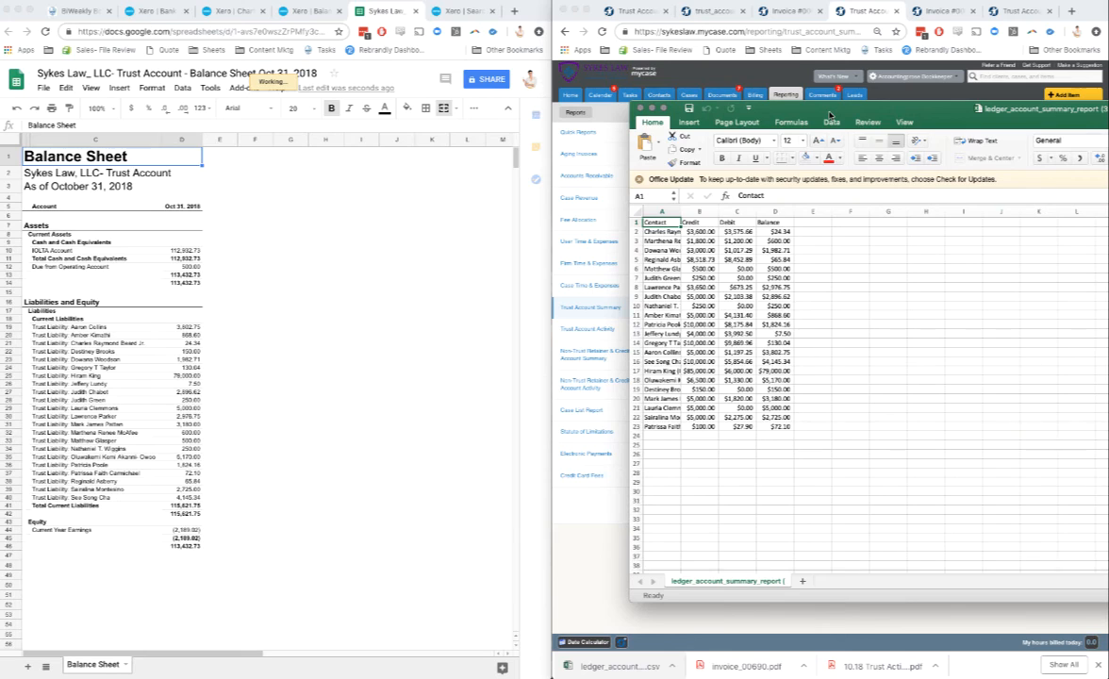
key(ctrl+alt+Right)
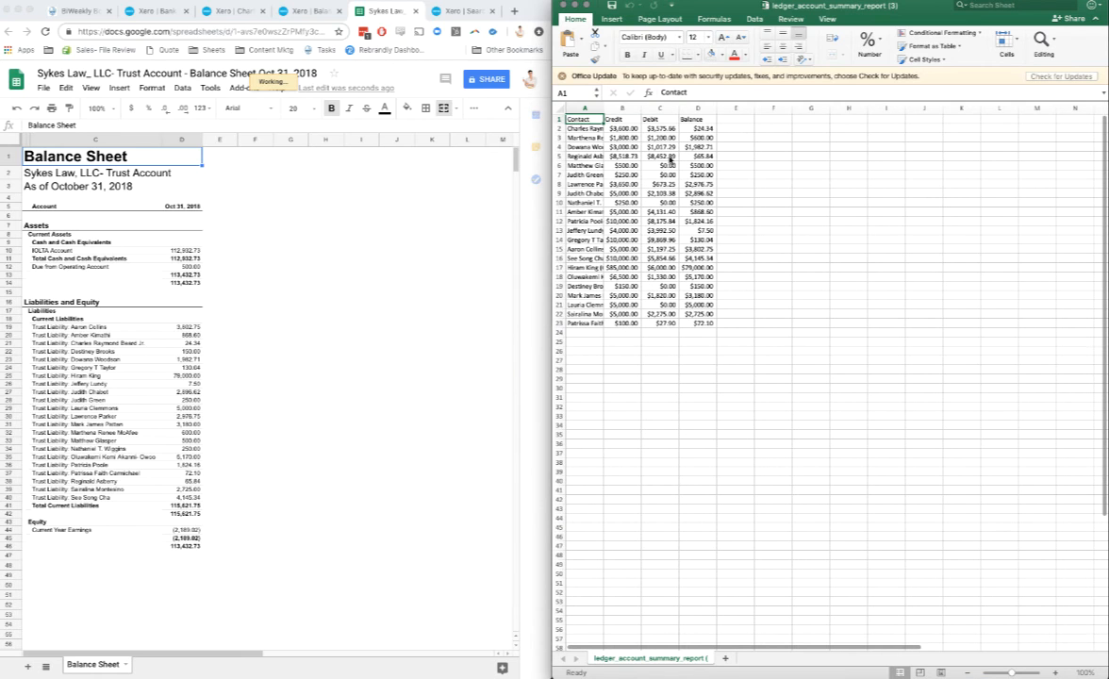
click(622, 107)
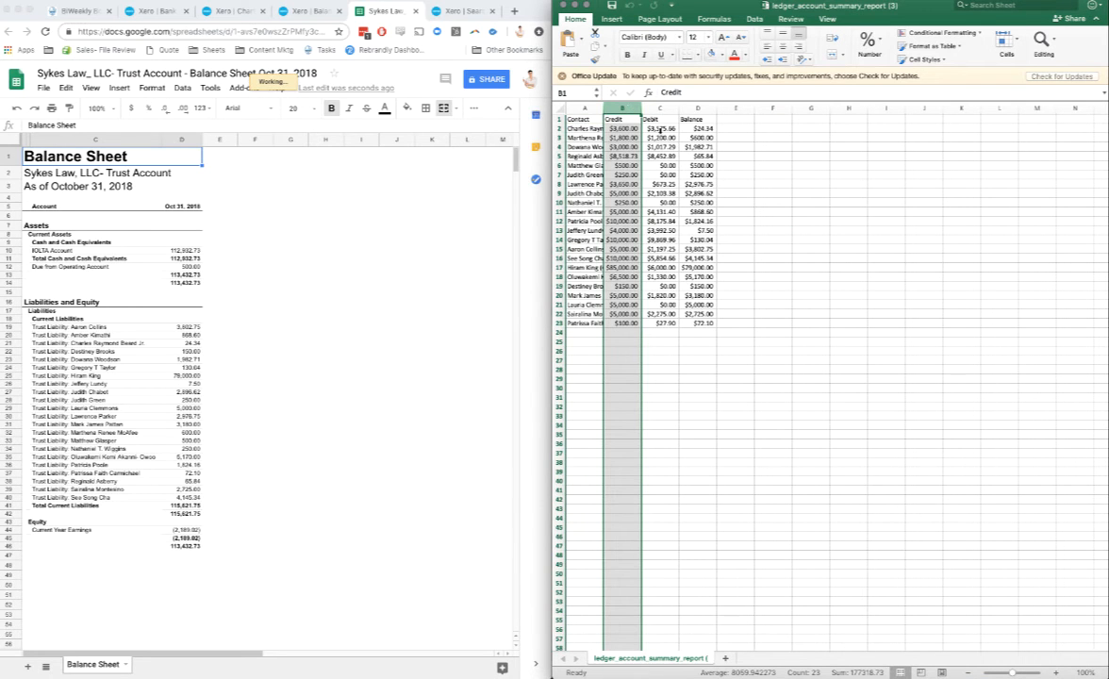
drag(662, 130, 659, 137)
right_click(659, 137)
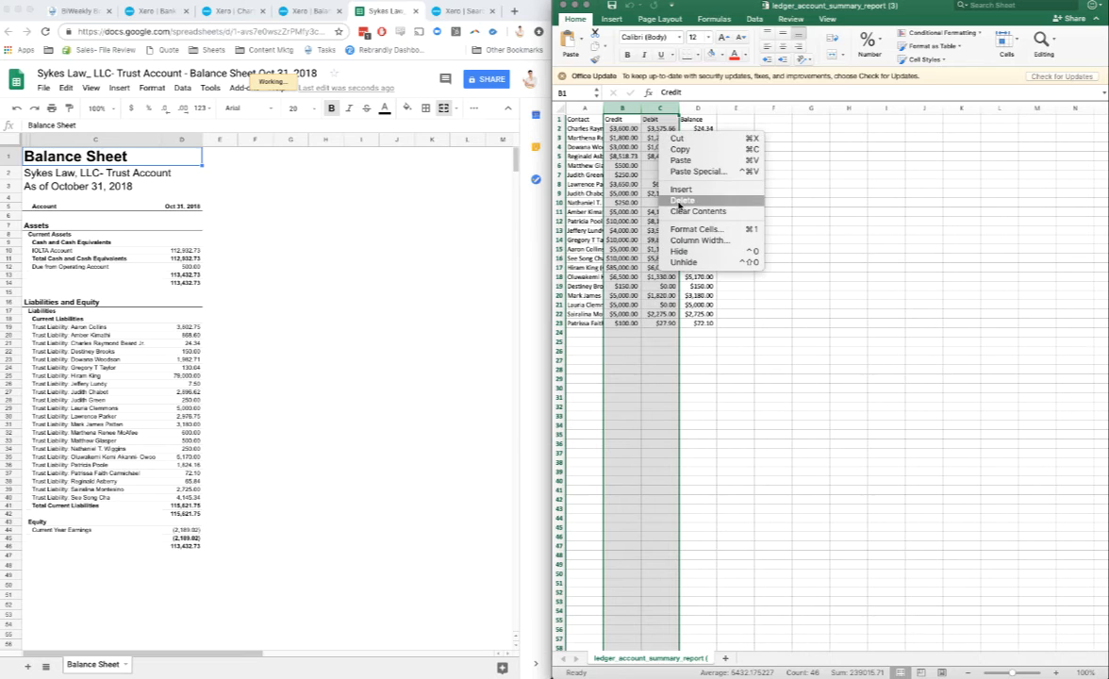
click(666, 191)
drag(580, 128, 618, 323)
key(super+c)
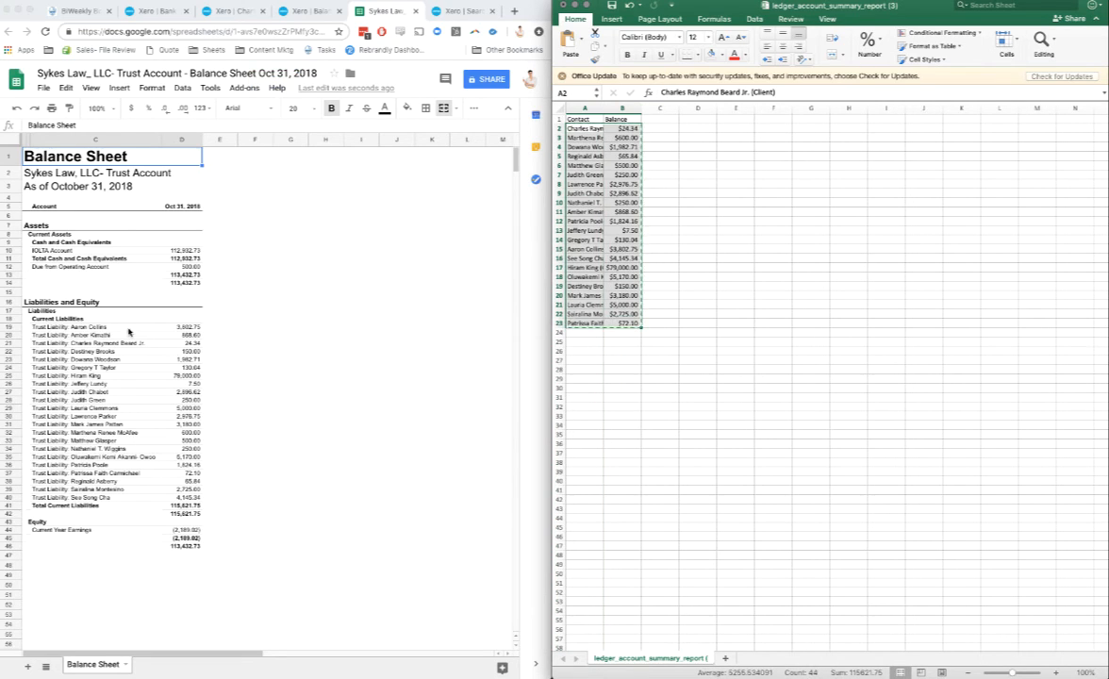
click(223, 328)
click(625, 156)
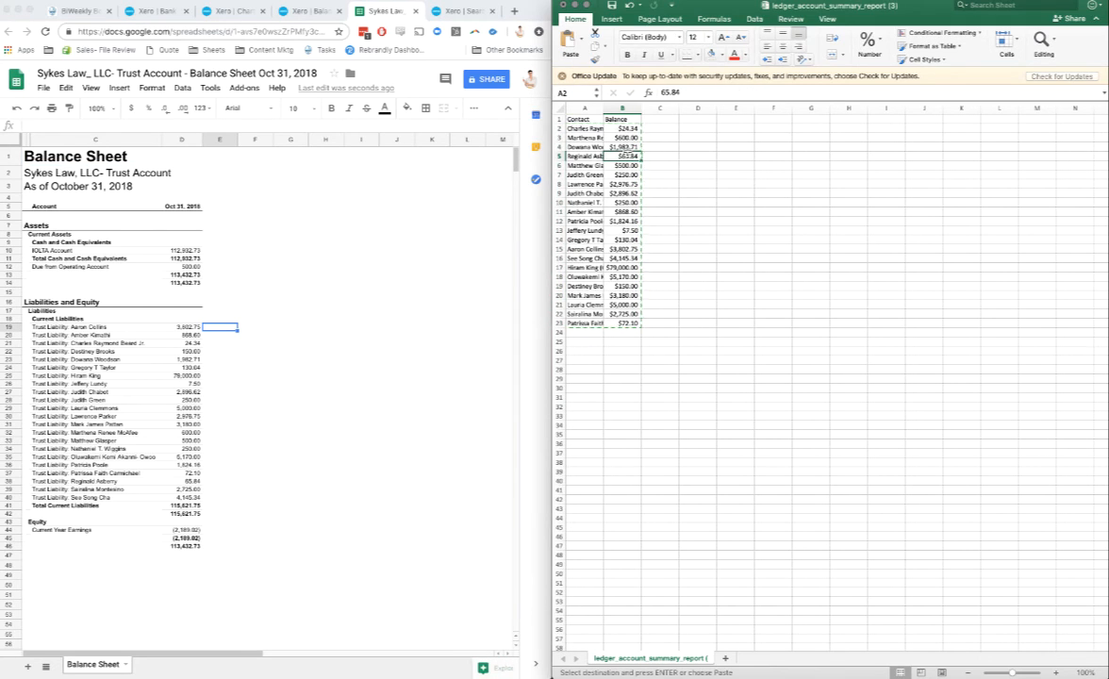
Step: Add filters to the Contact and Balance headers in Excel and sort the list by contact in ascending order
click(627, 118)
drag(628, 119, 586, 120)
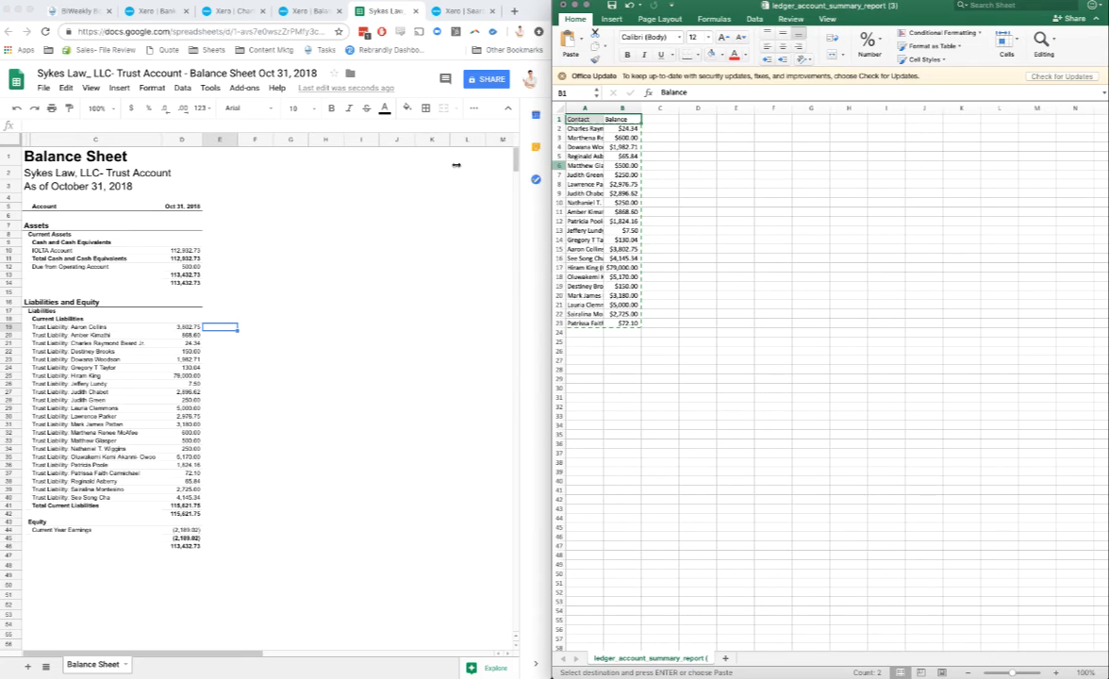
drag(557, 166, 382, 166)
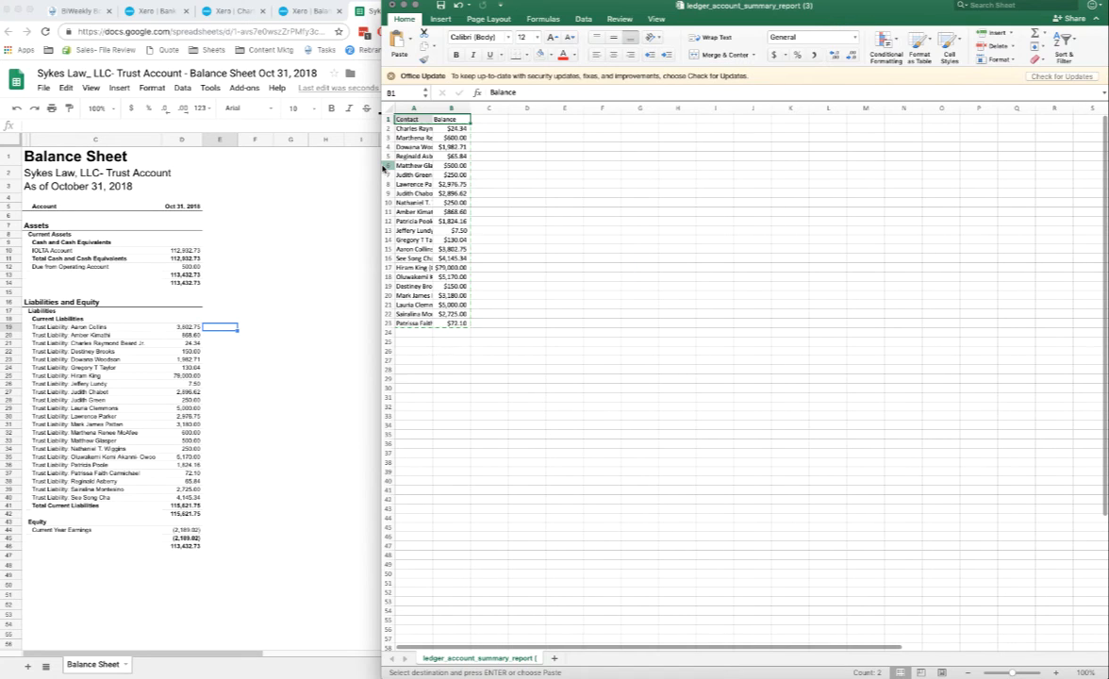
click(1064, 40)
click(1059, 109)
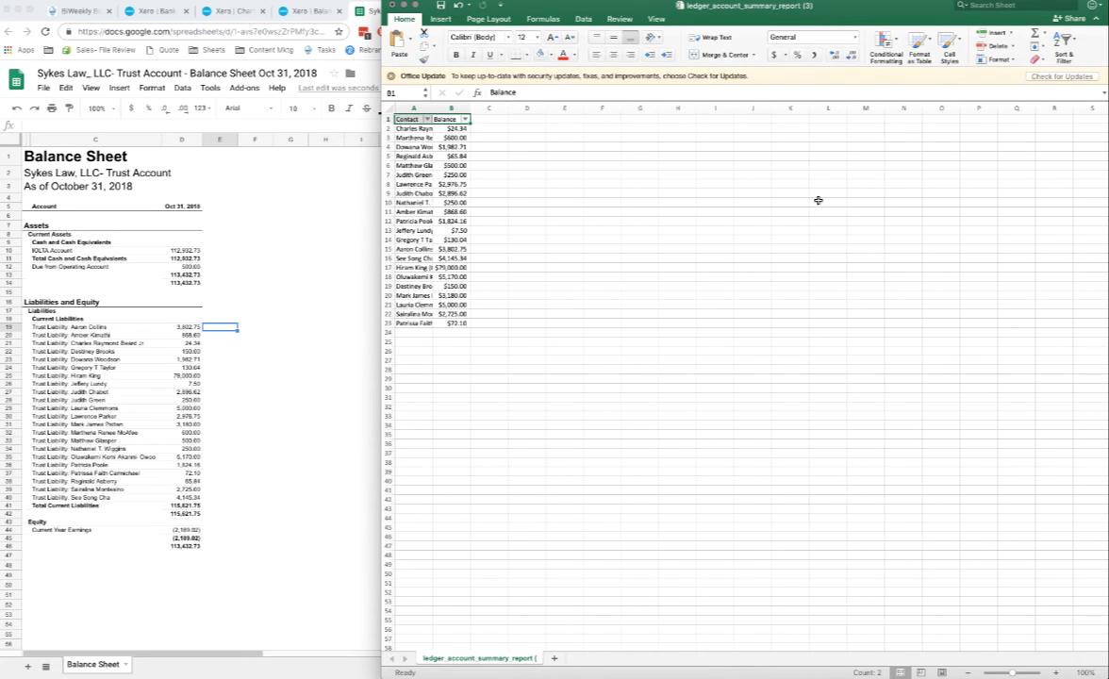
click(819, 202)
click(427, 119)
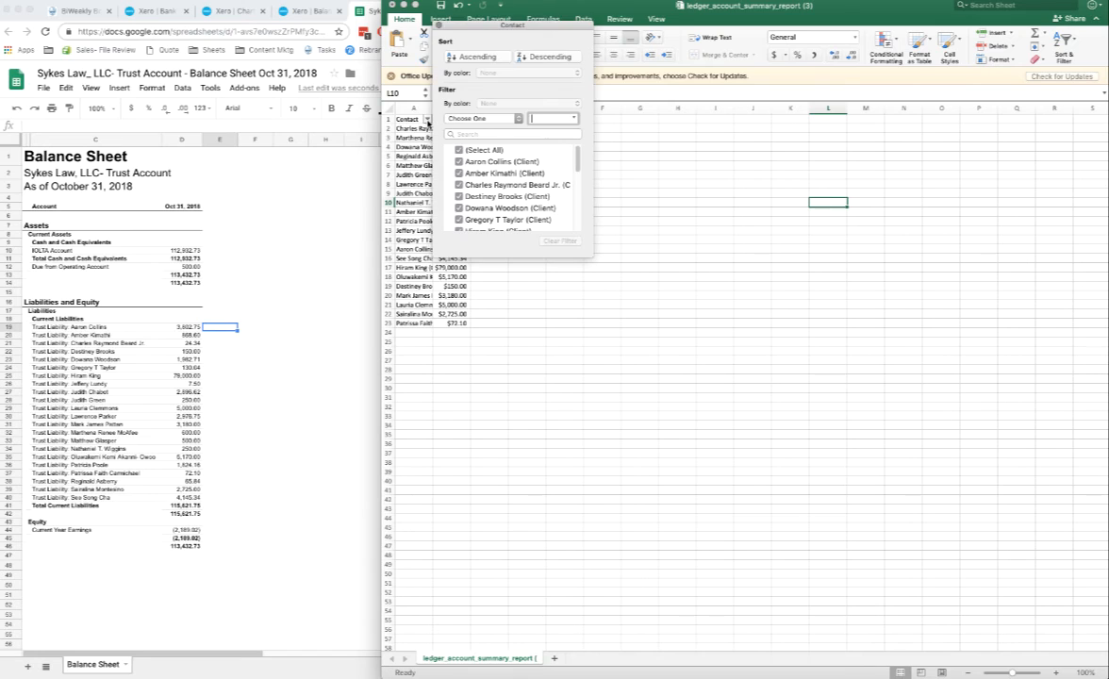
click(481, 58)
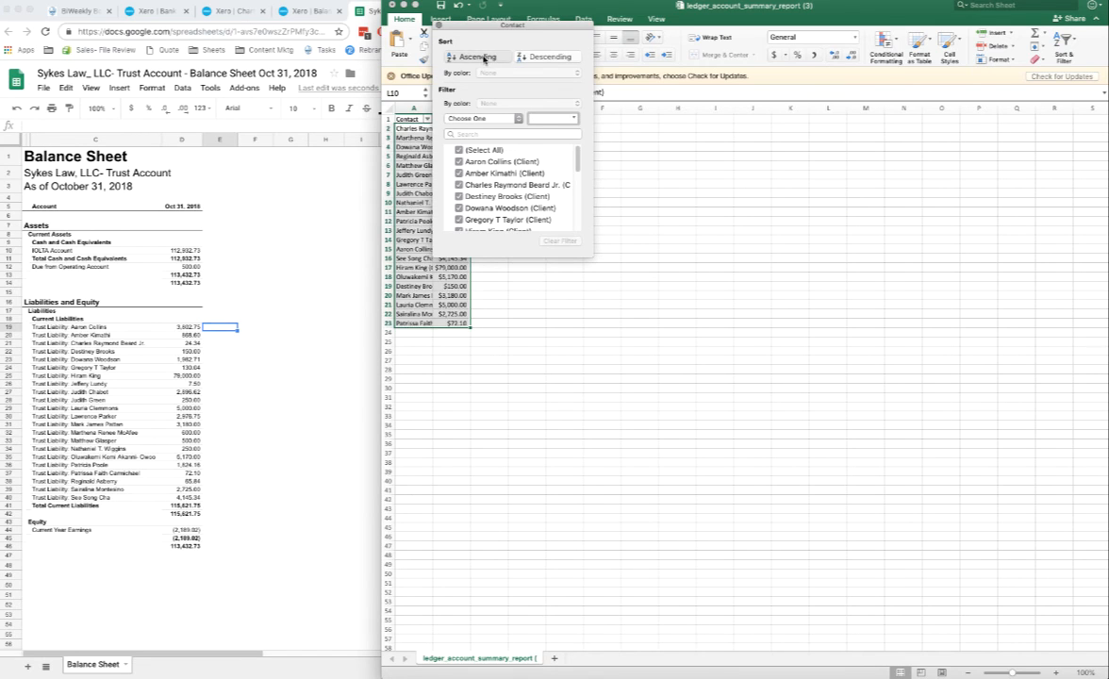
click(437, 26)
Step: Copy the sorted contacts and balances into the Google Sheets balance sheet starting at cell E19, as values only
drag(412, 128, 457, 323)
key(super+c)
click(225, 332)
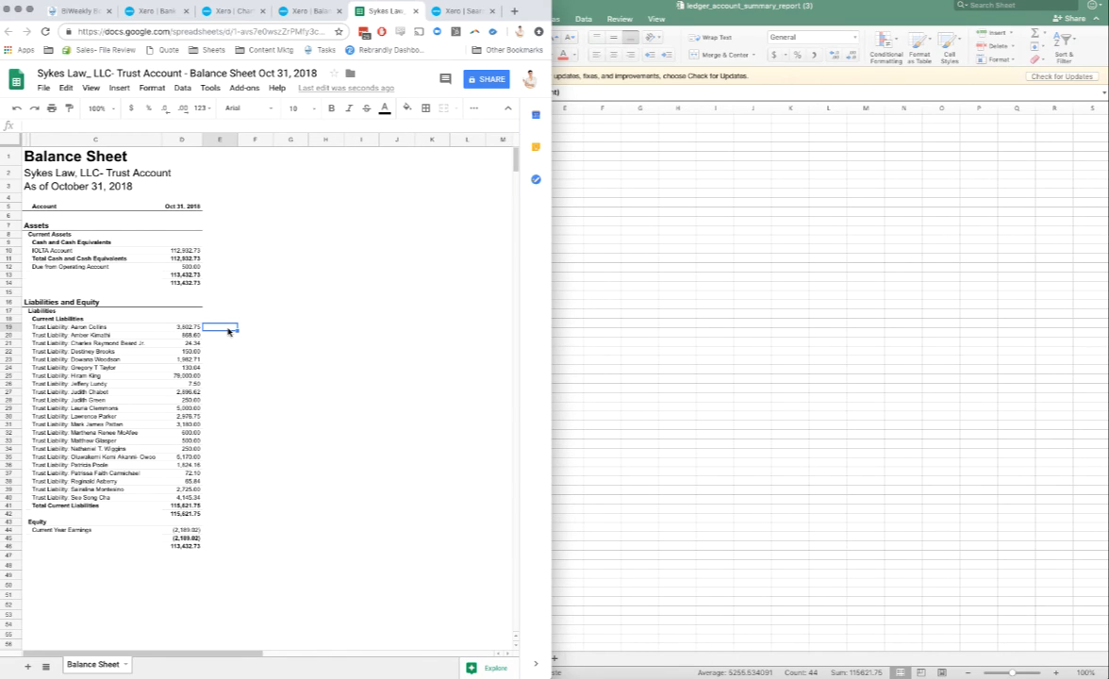
key(super+v)
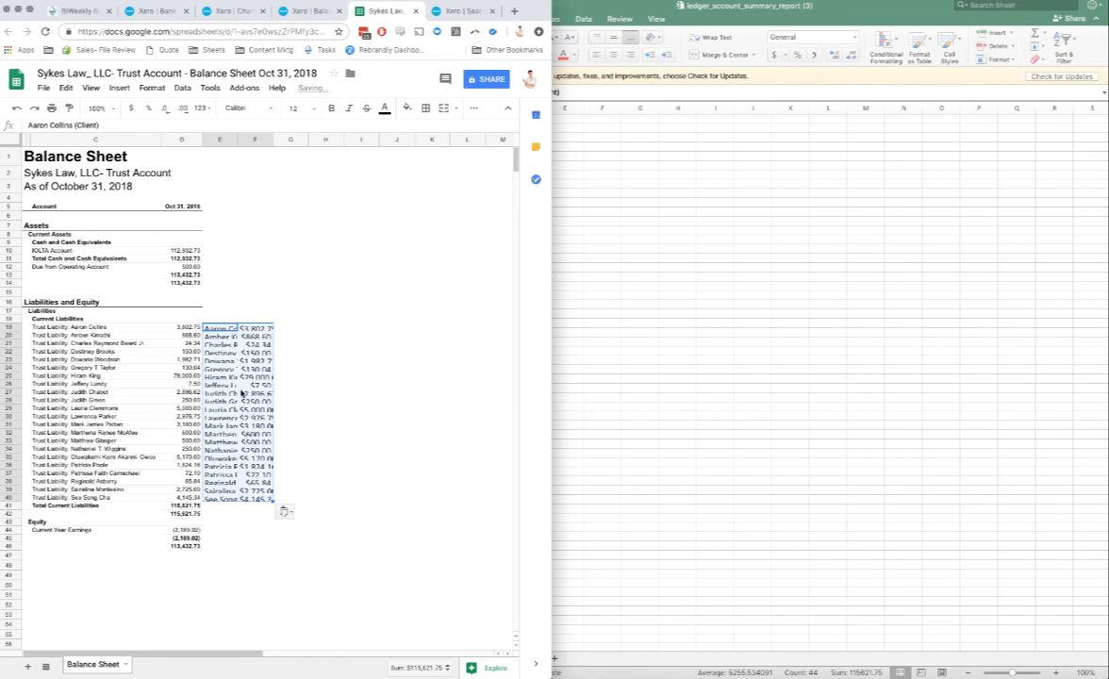
click(284, 510)
click(288, 532)
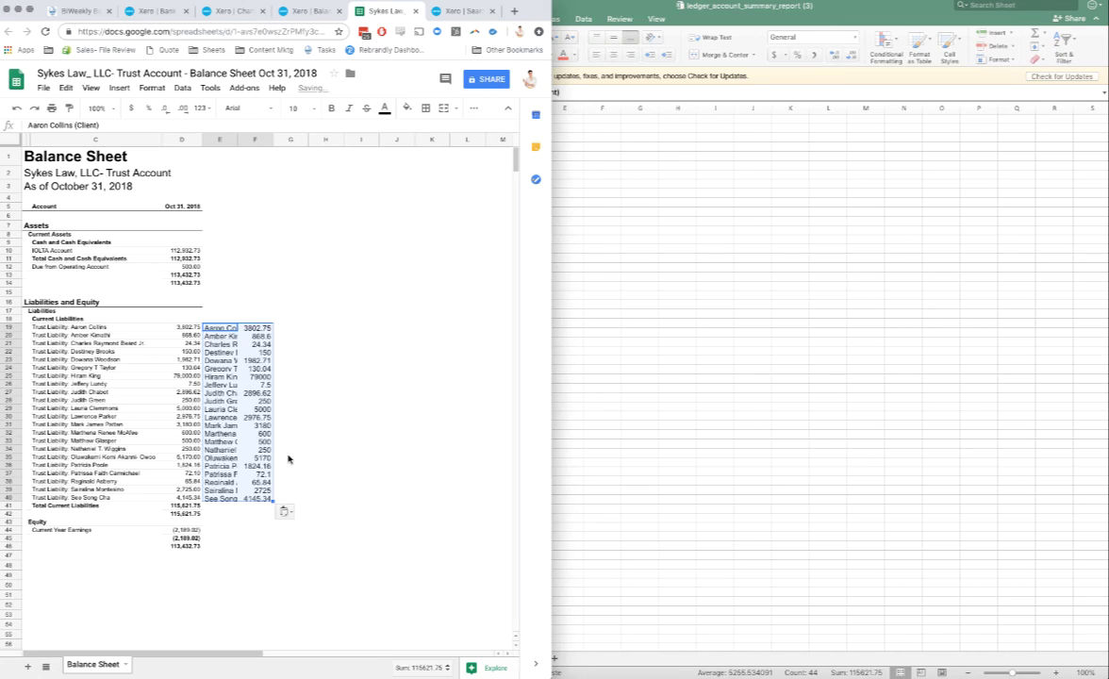
click(290, 446)
Step: Compare the Xero trust liability names and balances with the pasted MyCase contacts and balances, row by row from 19 to 40
click(289, 329)
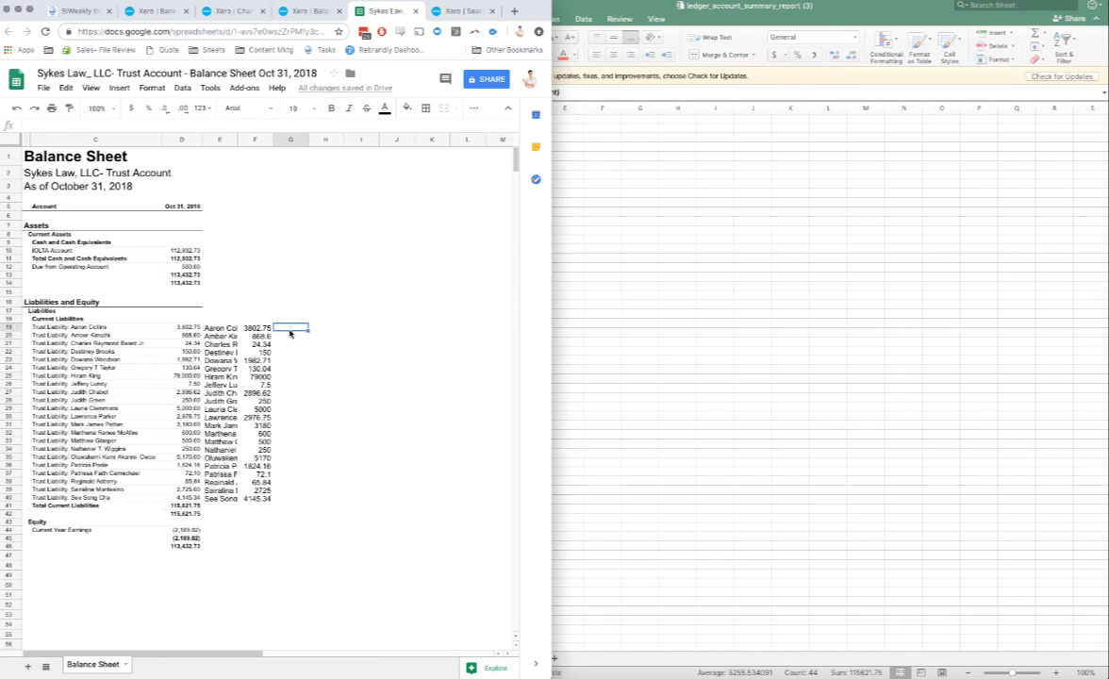
key(Left)
key(Left)
key(Left)
key(Left)
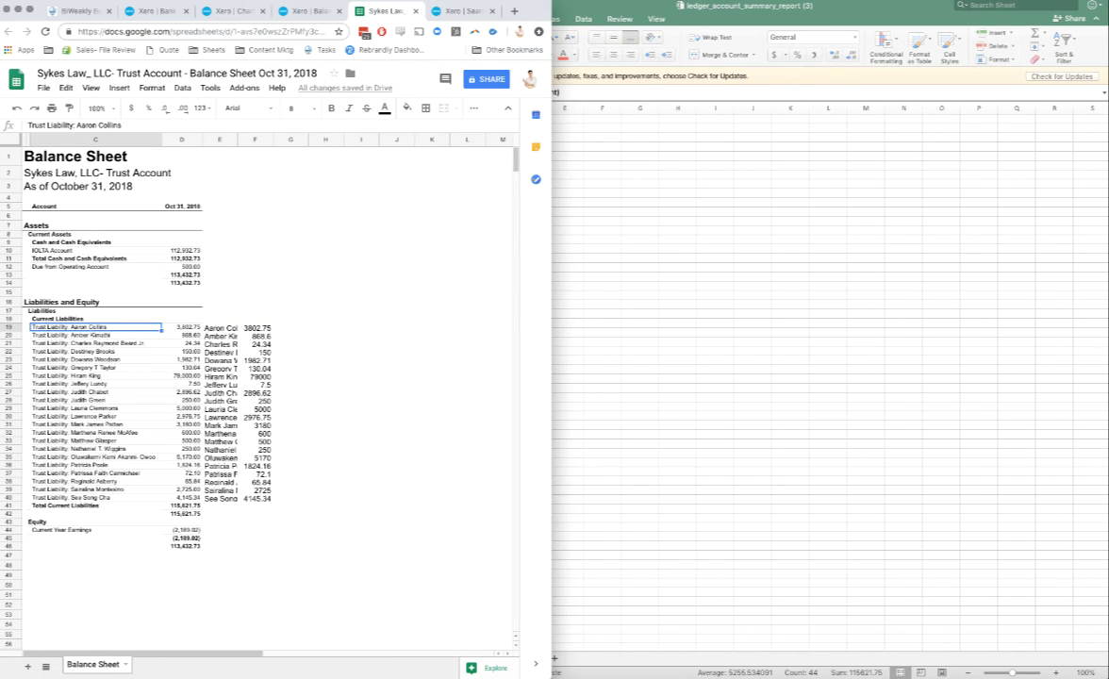
key(Down)
key(Down)
key(Down)
key(Down)
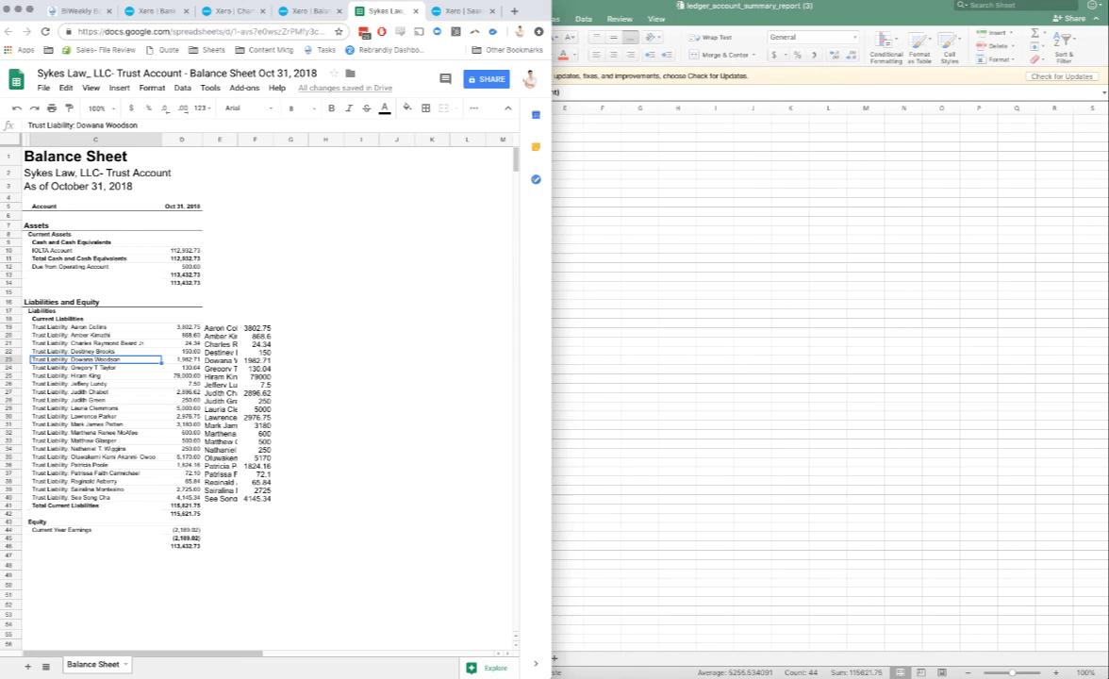
key(Down)
key(Down)
key(Down)
key(Down)
key(Down)
key(Down)
key(Down)
key(Down)
key(Down)
key(Down)
key(Down)
key(Down)
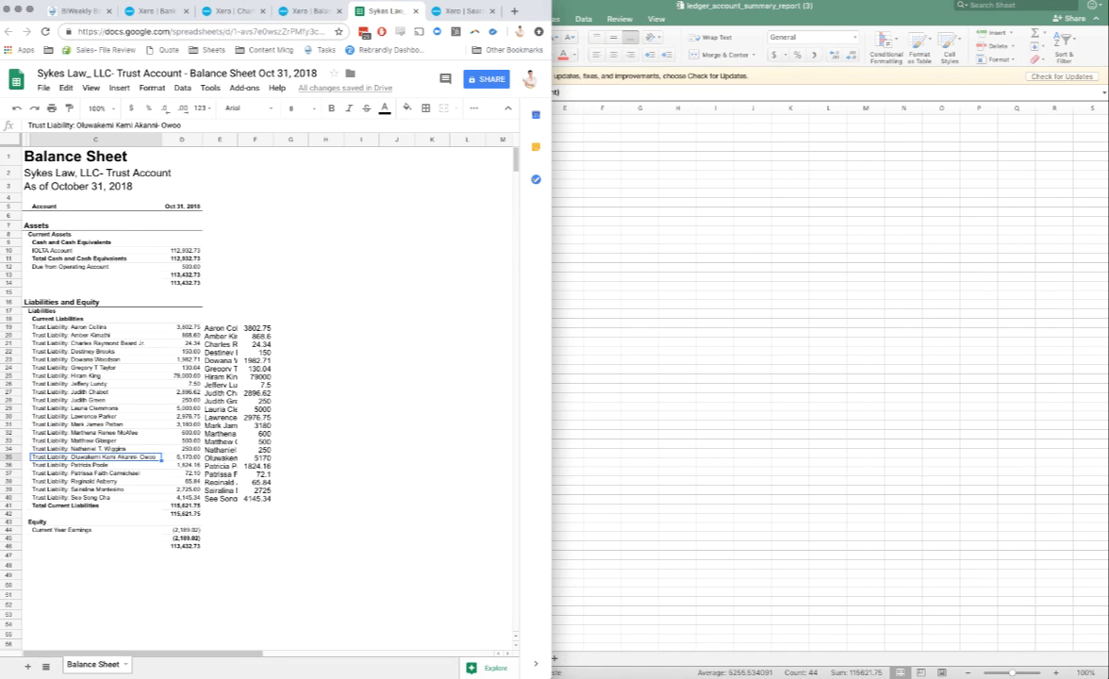
key(Down)
key(Down)
key(Down)
key(Down)
key(Down)
key(Right)
key(Right)
key(Right)
key(Right)
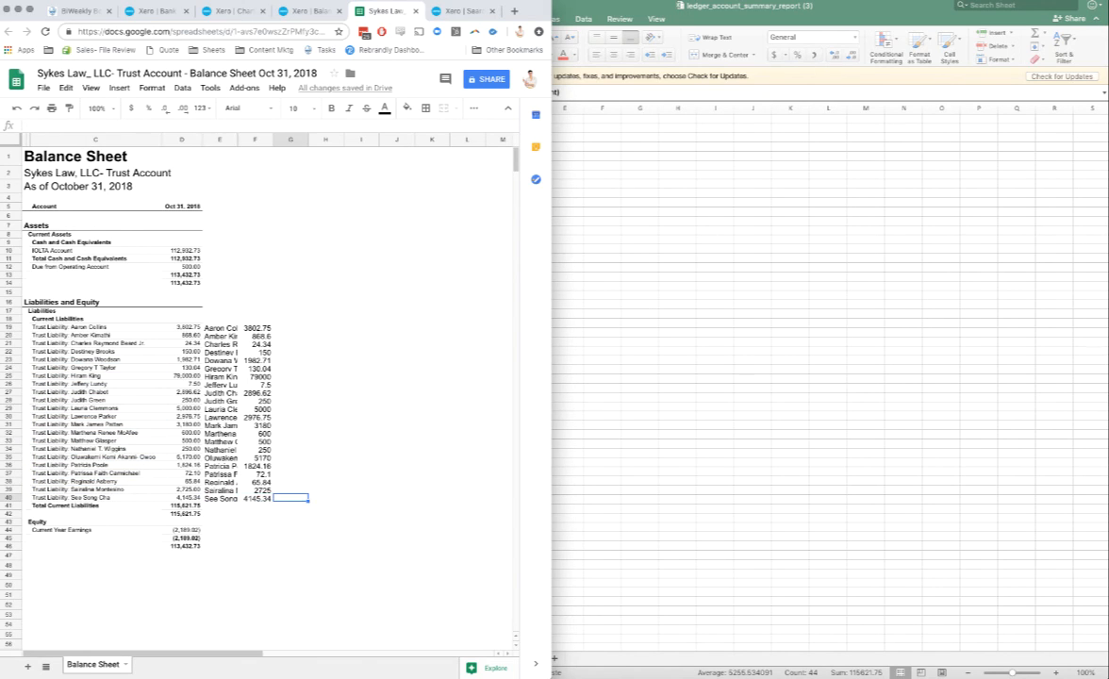
Step: Enter the formula =F19-D19 in cell G19 to calculate the difference between the first client's MyCase and Xero balances
key(Up)
key(Up)
key(Up)
key(Up)
key(Up)
key(Up)
key(Up)
key(Up)
key(Up)
key(Up)
key(Up)
key(Up)
key(Up)
key(Up)
key(Up)
key(Up)
key(Up)
key(Up)
key(Up)
key(Up)
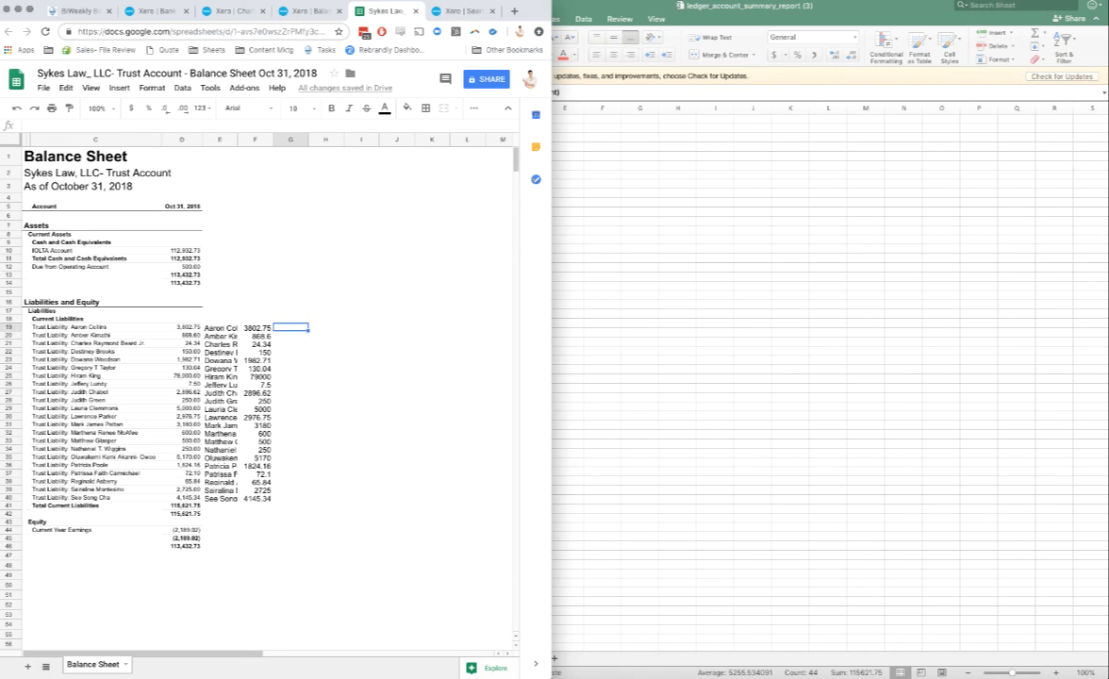
text(=)
key(Left)
text(-)
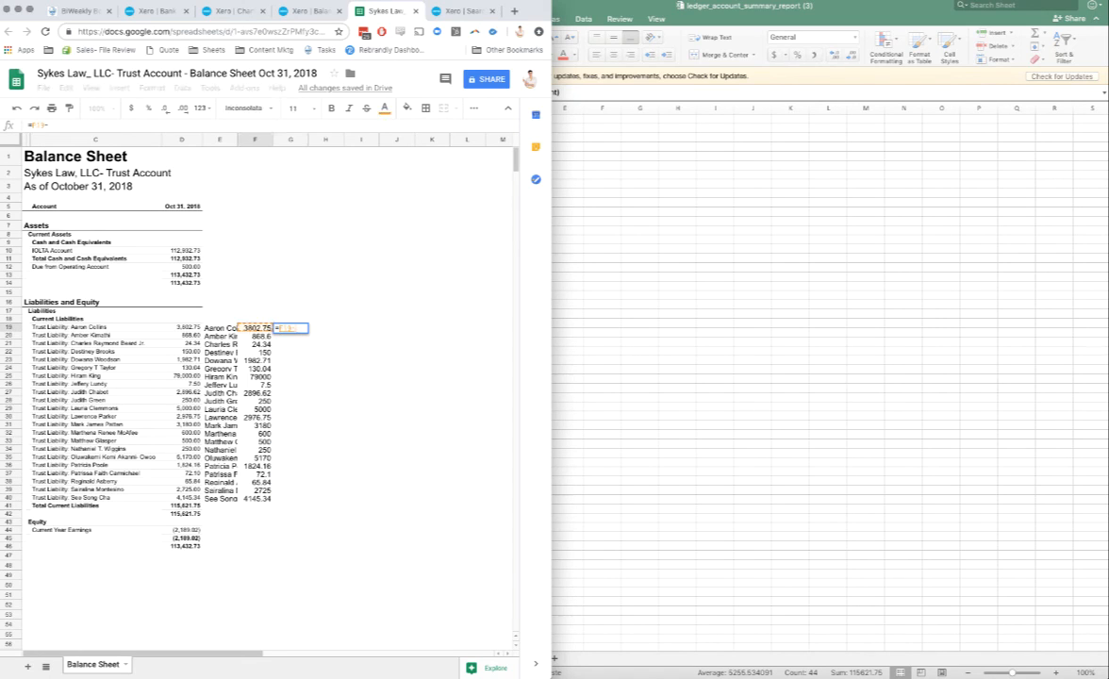
key(Left)
key(Left)
key(Left)
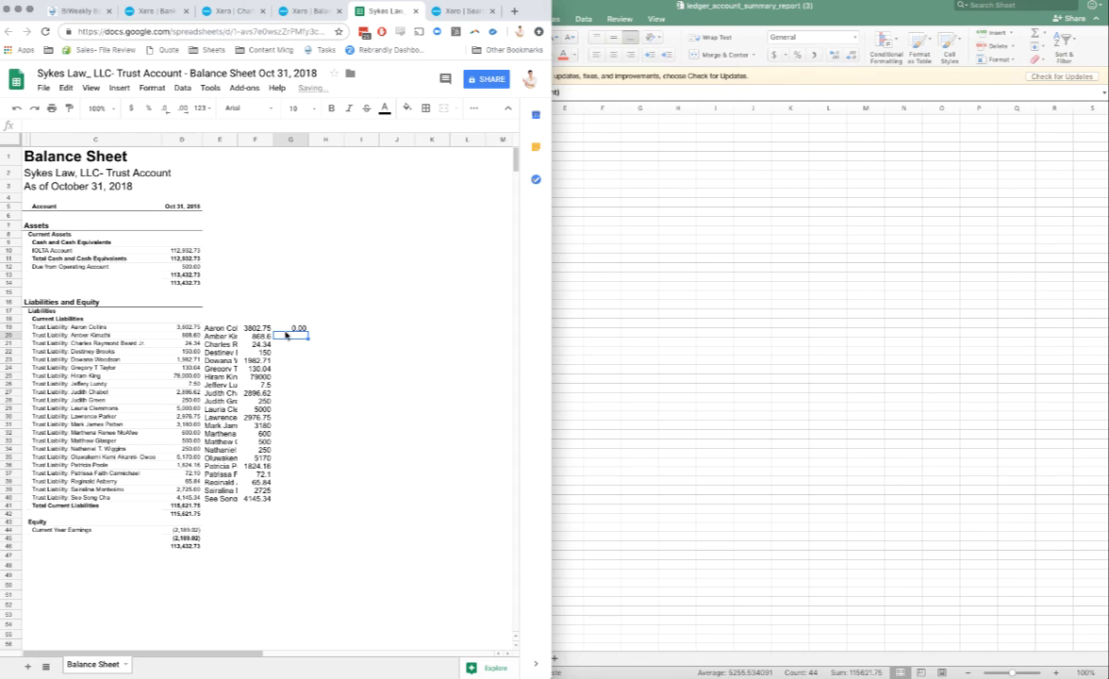
Step: Fill the difference formula from G19 down to G40 to cover every client
click(257, 329)
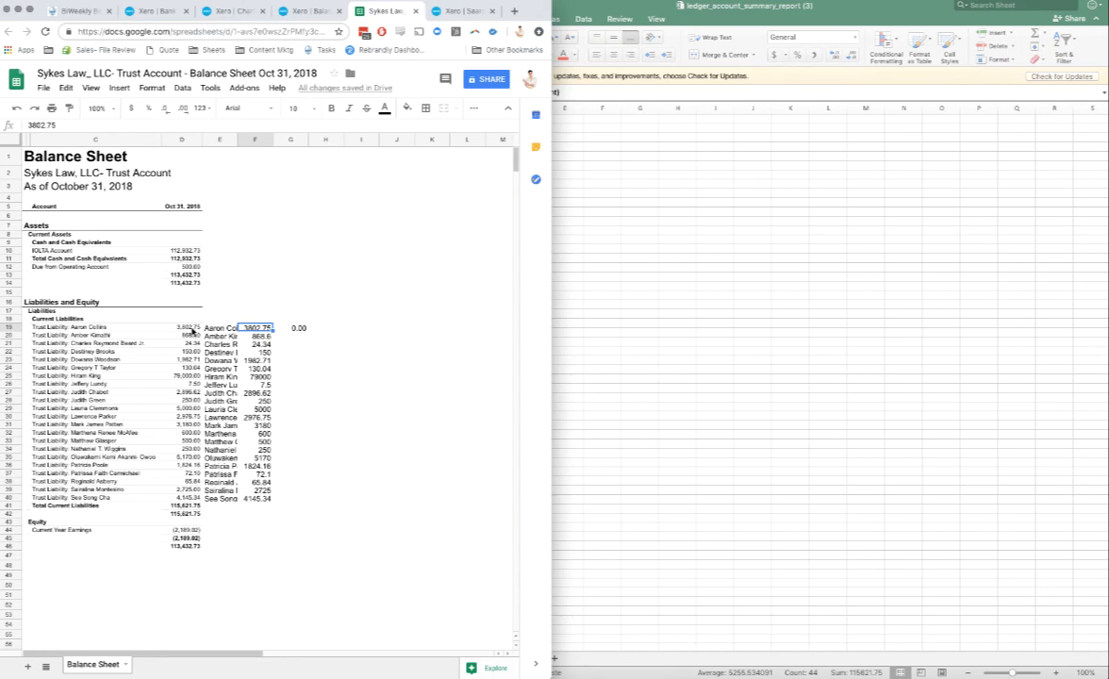
click(303, 329)
drag(308, 331, 307, 498)
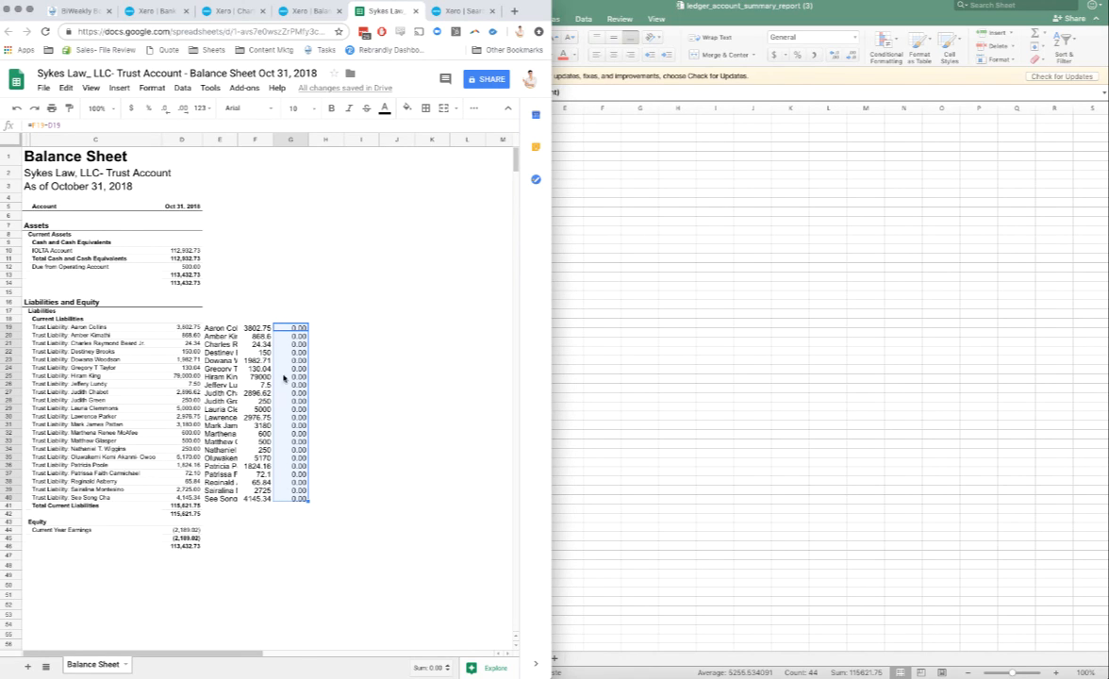
Step: View the Xero balance sheet and the IOLTA Account reconciliation page, and bring the Excel ledger summary to the front
click(289, 13)
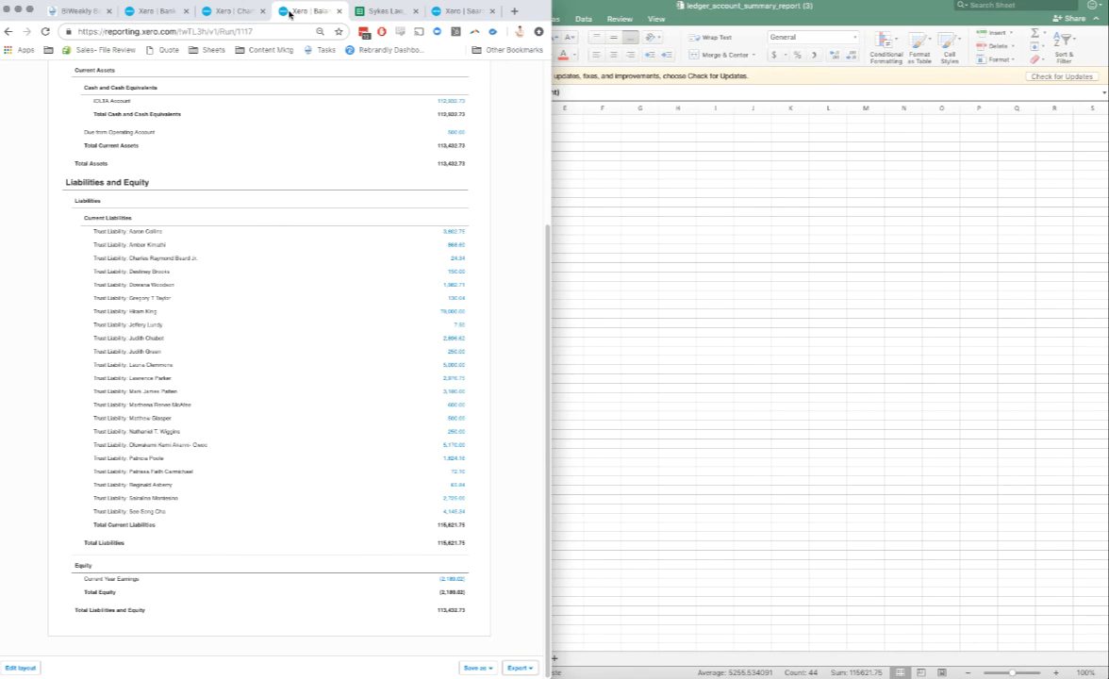
click(164, 13)
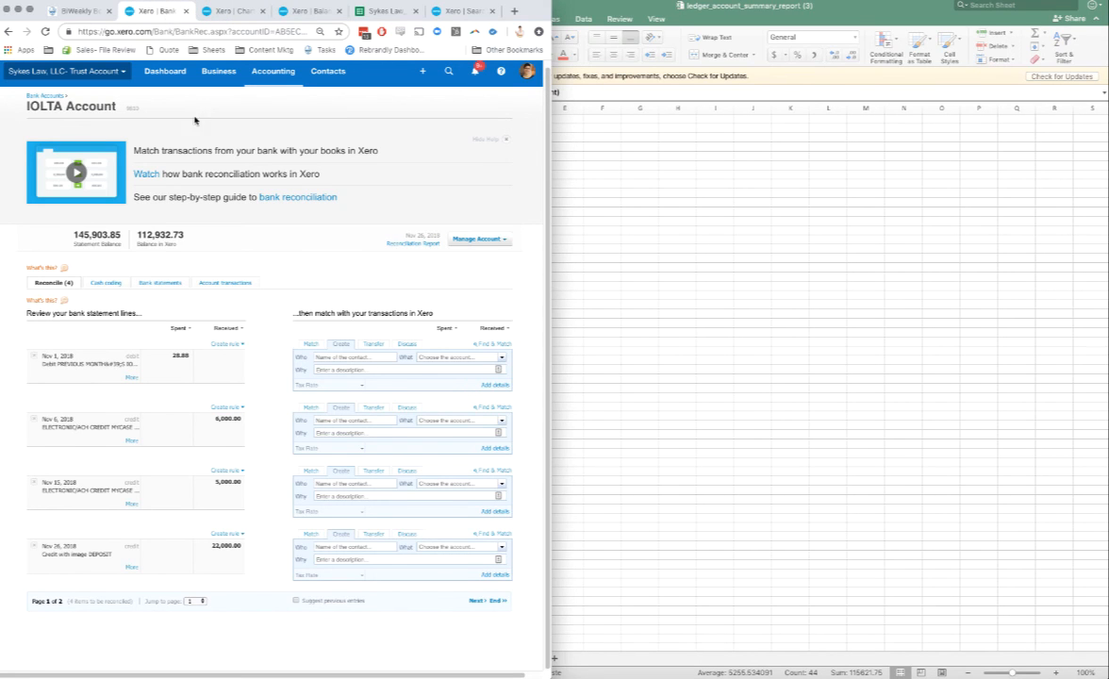
click(608, 274)
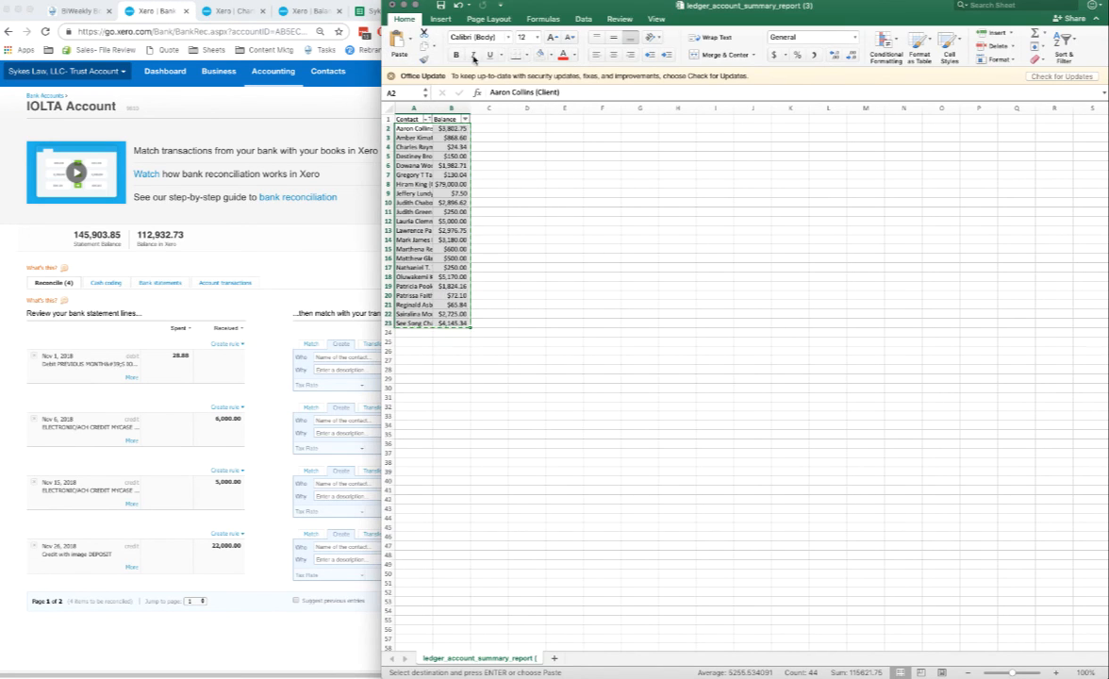